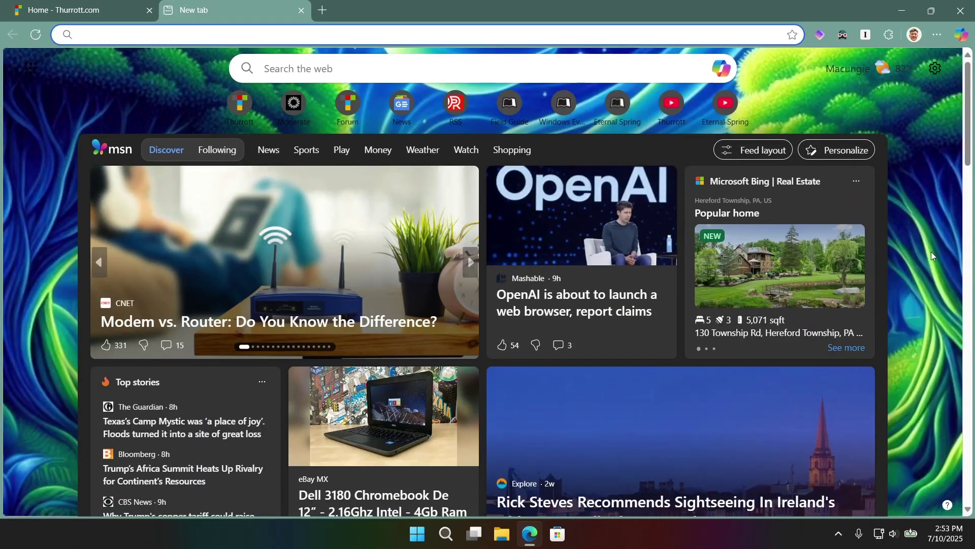
- Look through the new tab page's news feed and show the list of installed extensions
scroll(940, 279, down, 9)
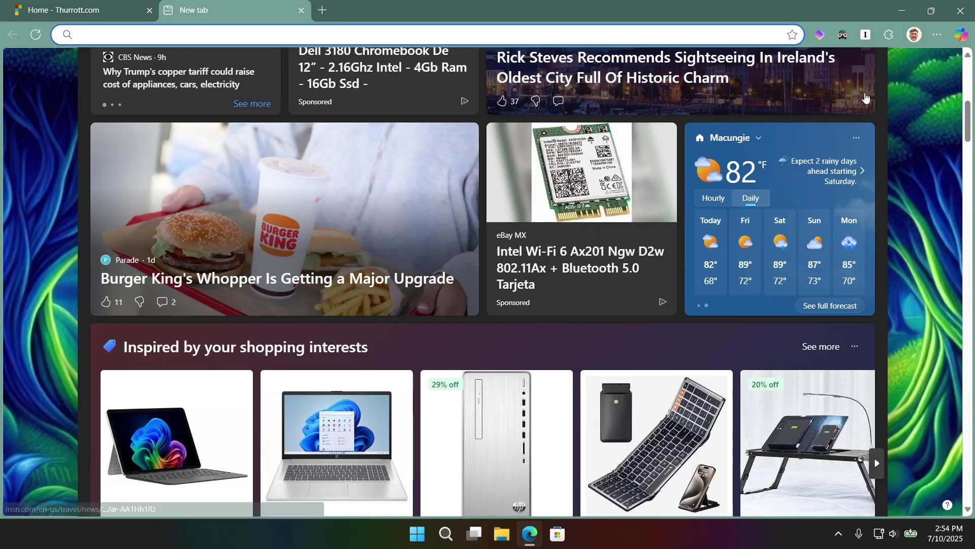
click(889, 38)
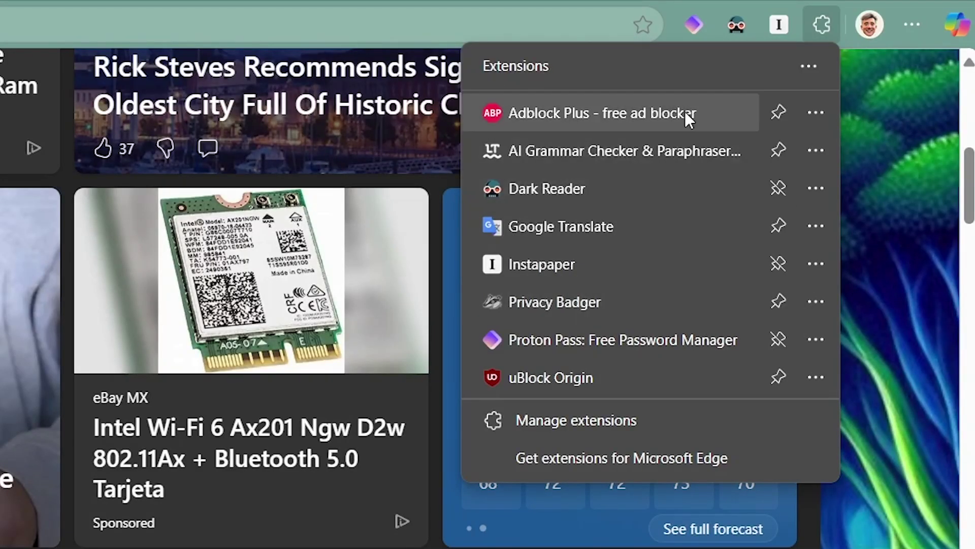
- Search the web for "eff cover your track" in a new tab and run the Cover Your Tracks browser test
key(ctrl+t)
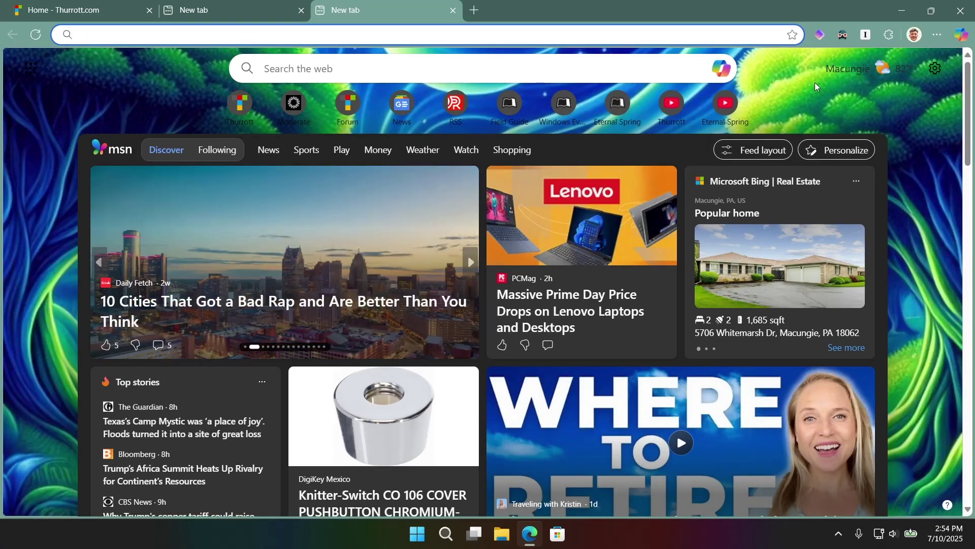
text(eff covery y)
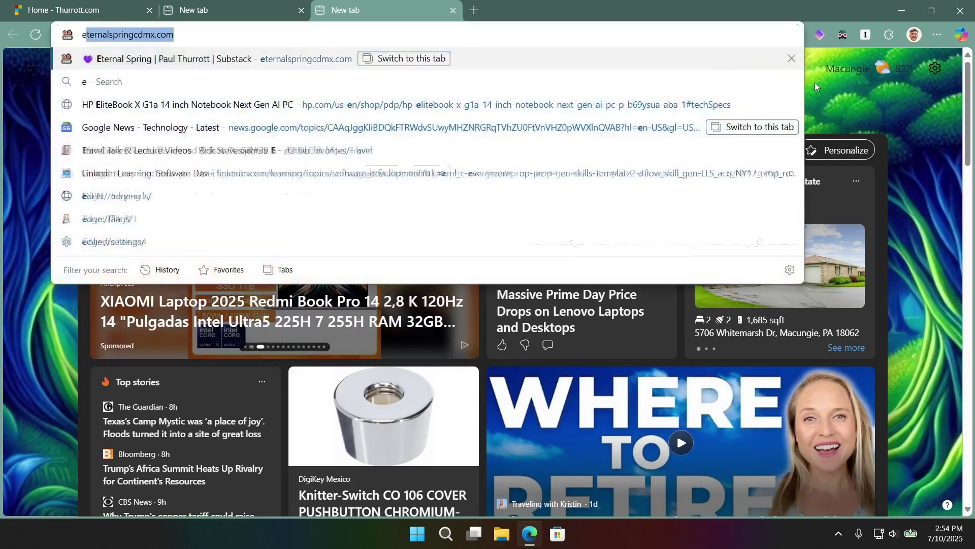
text(our track)
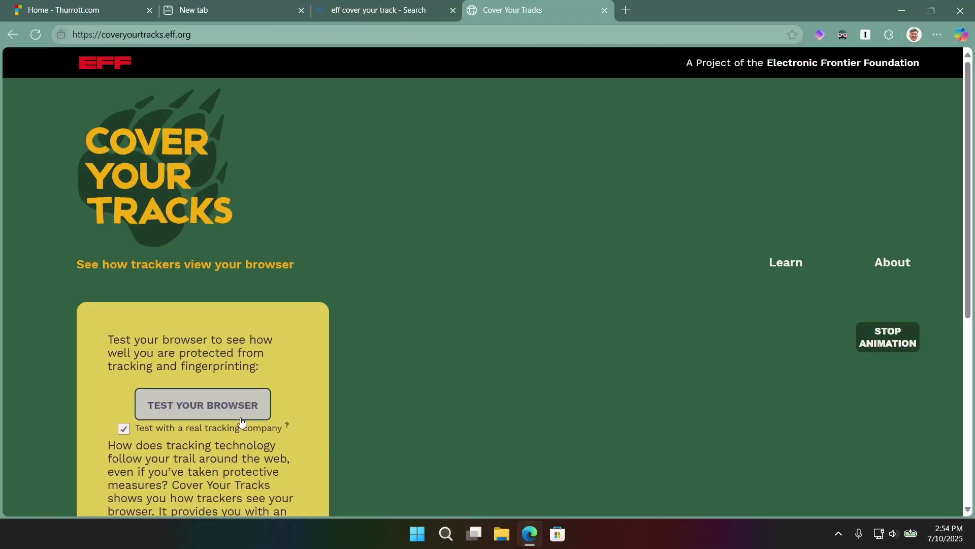
click(241, 418)
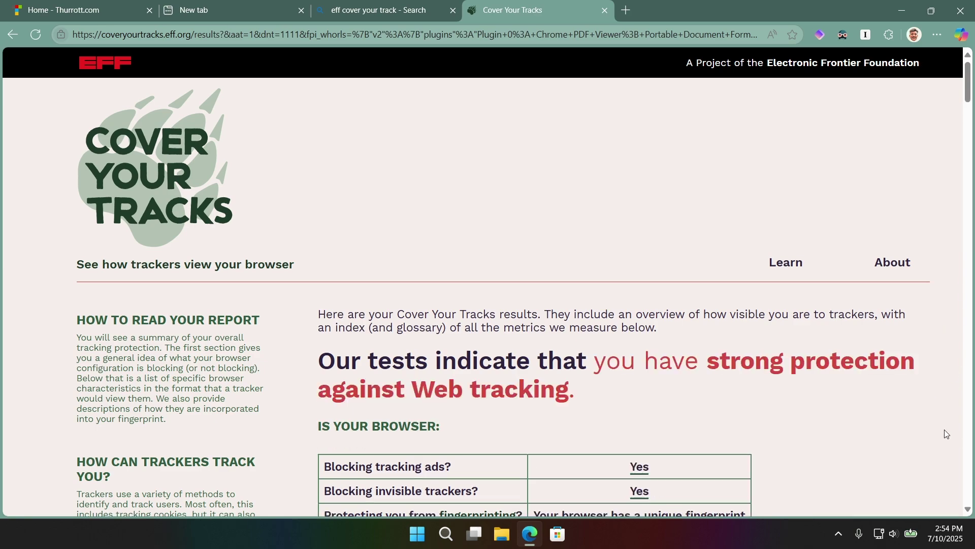
- Review the tracking and fingerprinting results in the Cover Your Tracks report, and close the report and search tabs
scroll(940, 425, down, 2)
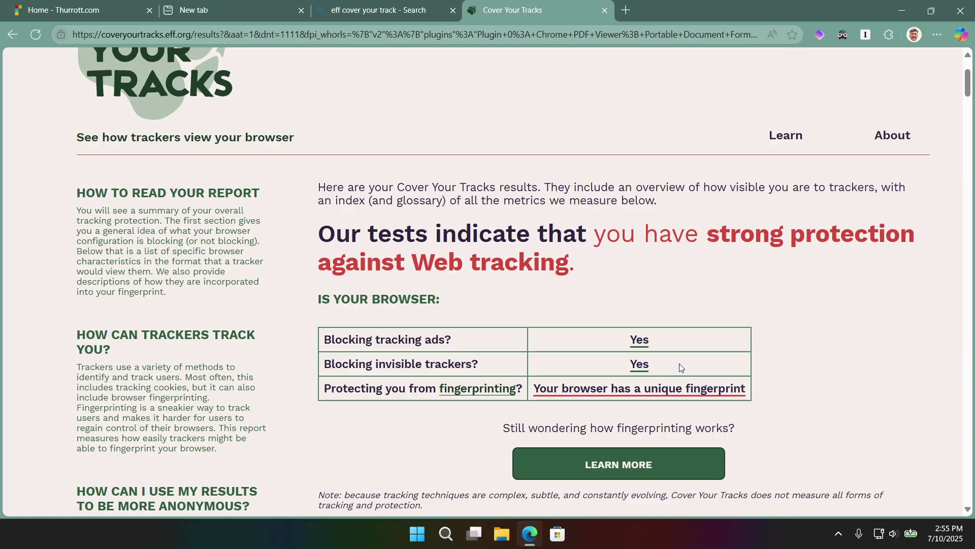
scroll(617, 348, up, 3)
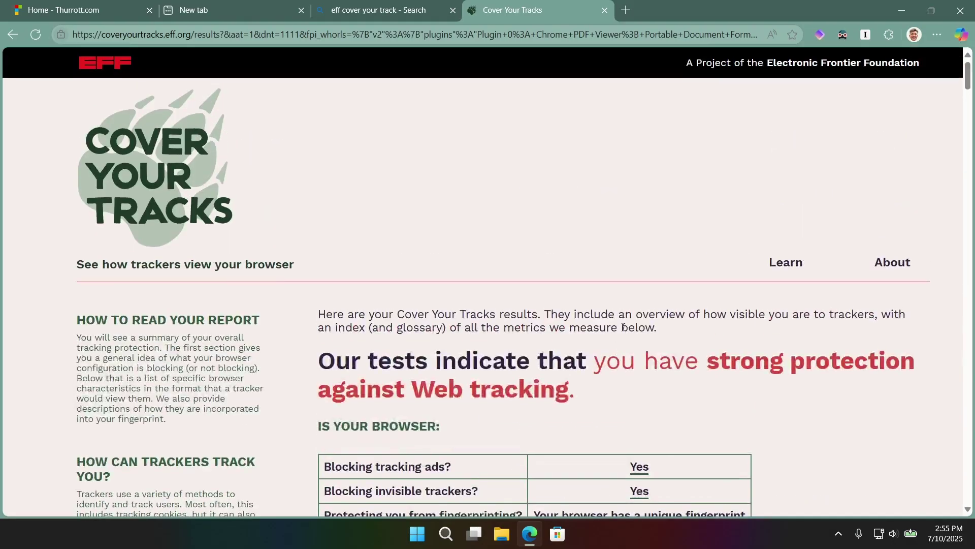
scroll(611, 391, down, 4)
scroll(611, 391, up, 1)
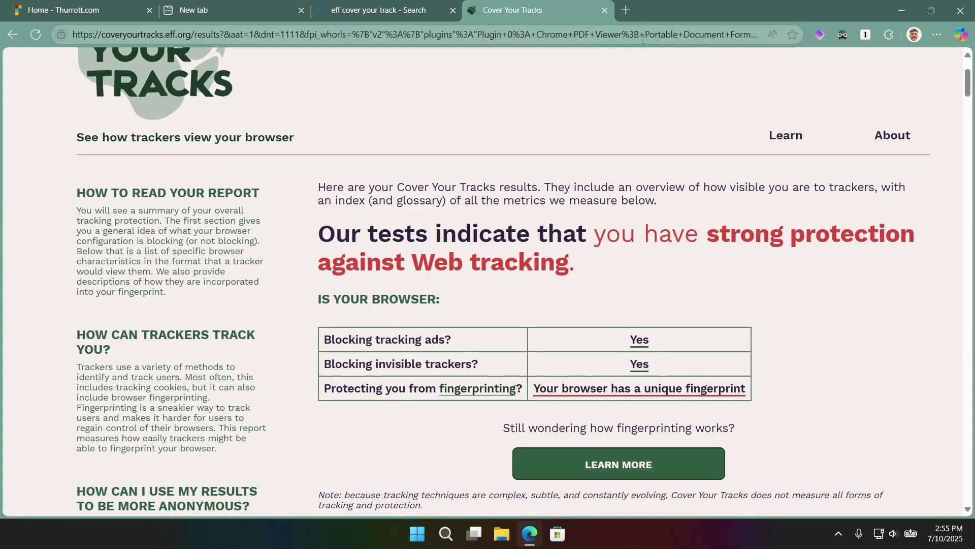
click(604, 11)
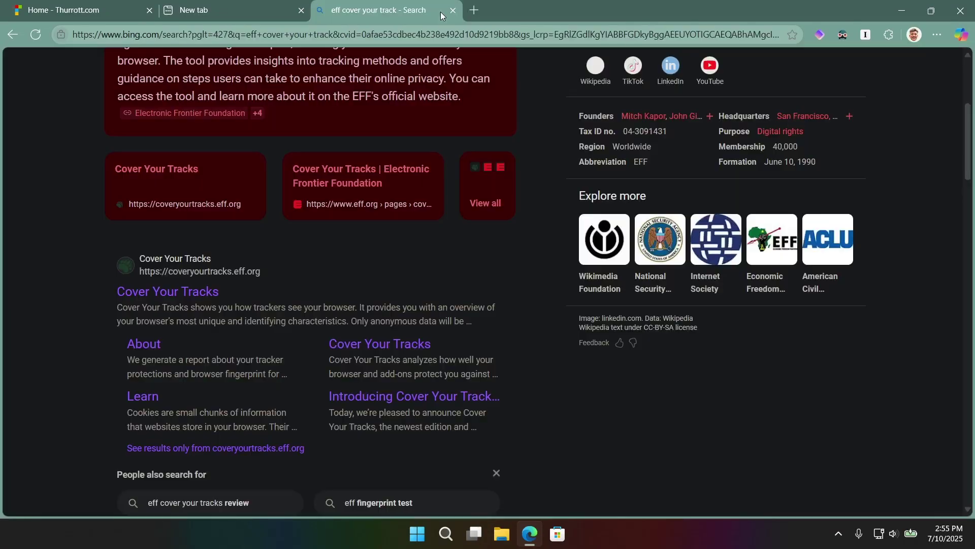
click(452, 11)
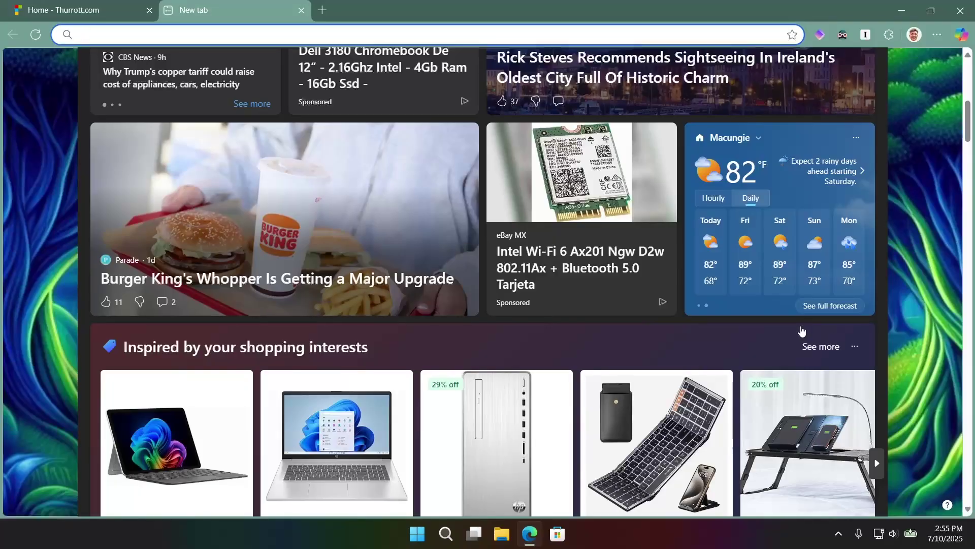
- View the Privacy page under Privacy, search, and services settings and read how Microsoft uses data to personalize the web experience
click(936, 34)
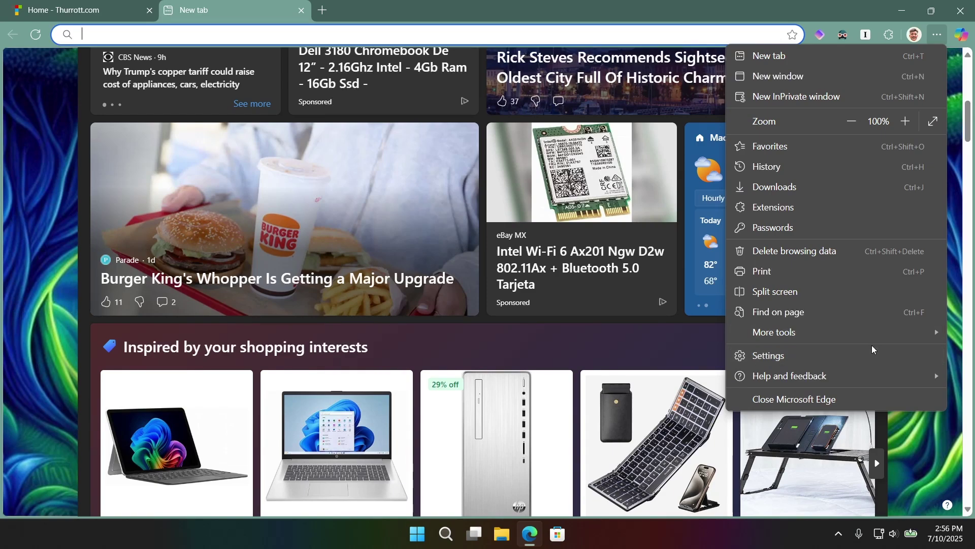
mouse_move(867, 340)
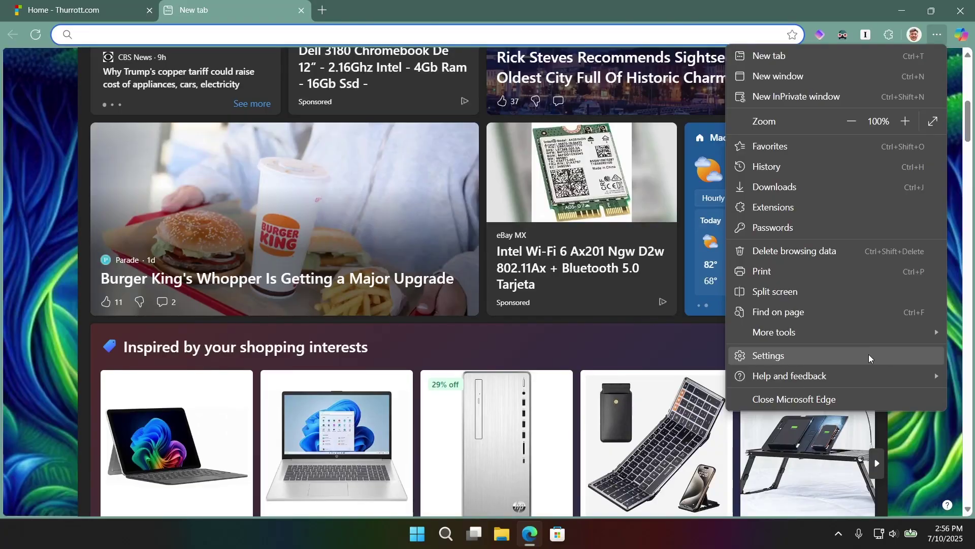
click(876, 350)
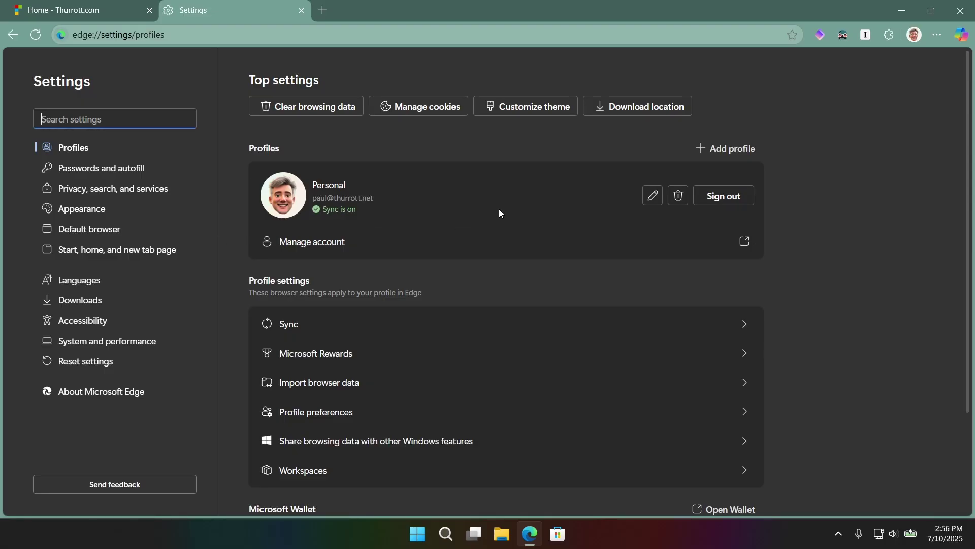
click(145, 189)
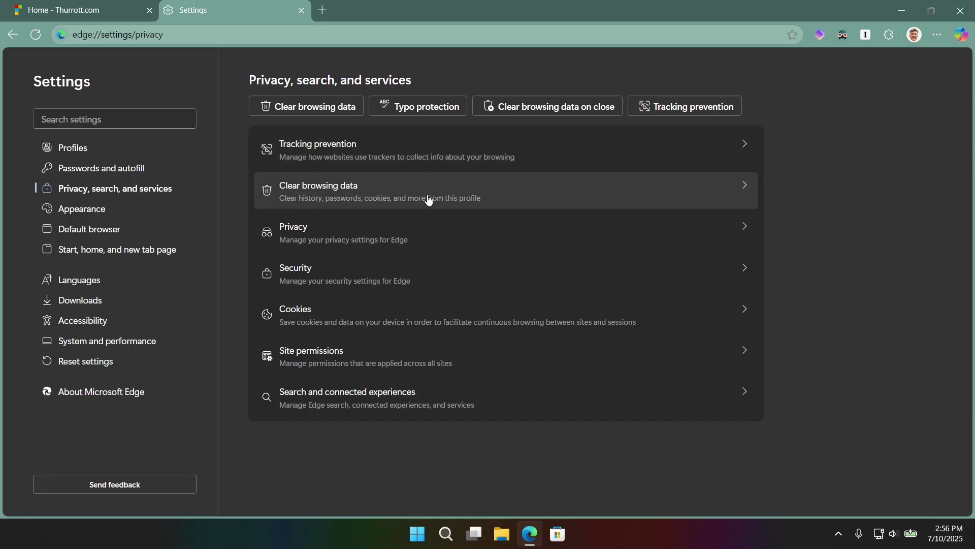
click(377, 225)
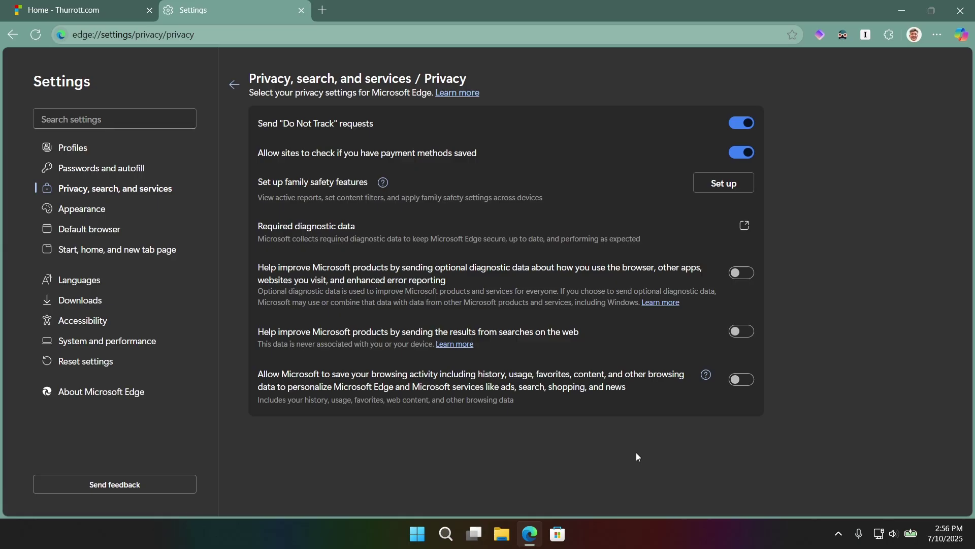
click(706, 375)
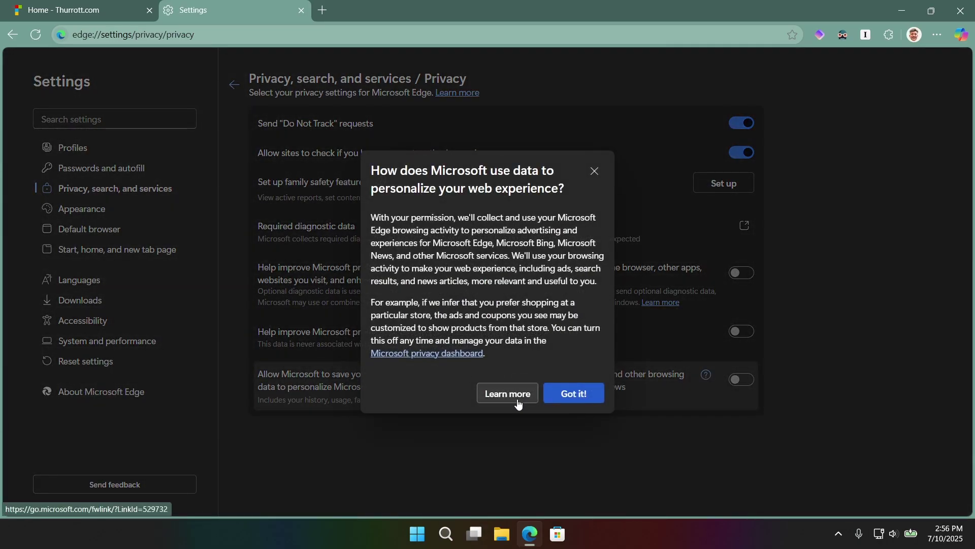
click(594, 173)
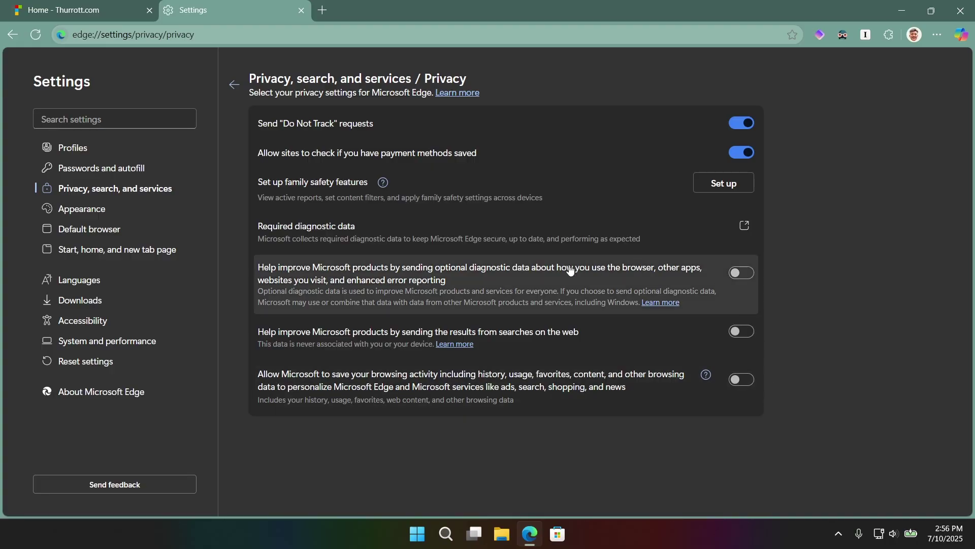
- Search the browser settings for "chrome"
key(ctrl+f)
text(chrome)
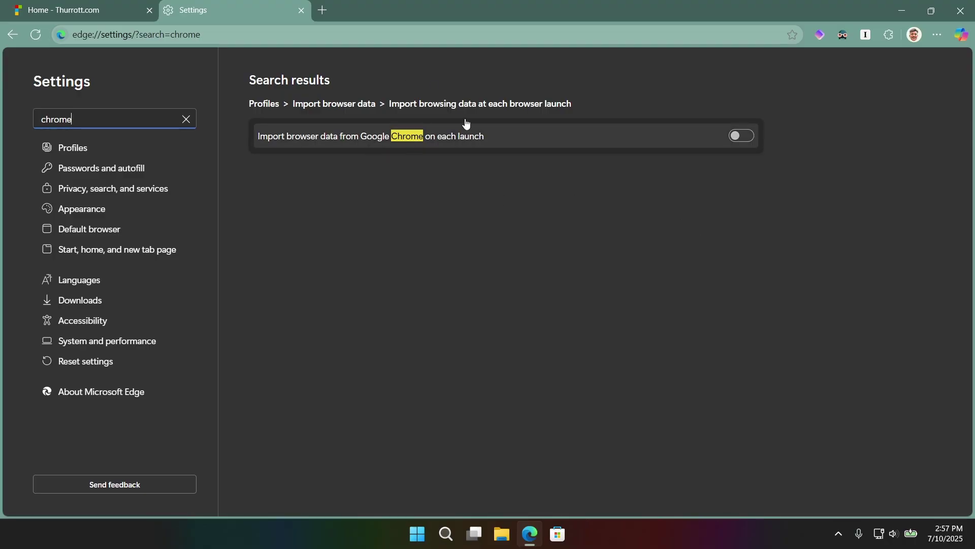
- Open a new tab and close the Settings and Thurrott.com tabs
click(317, 14)
click(303, 11)
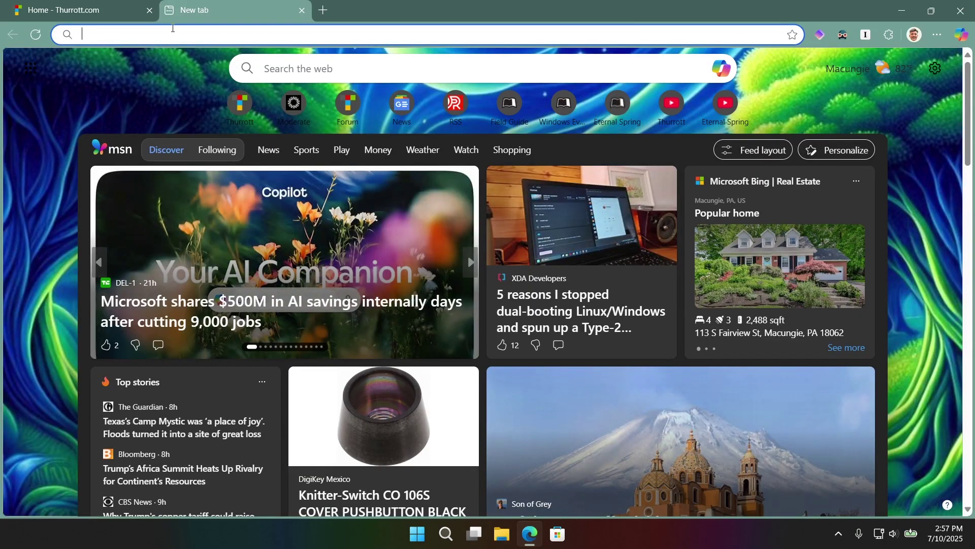
click(150, 10)
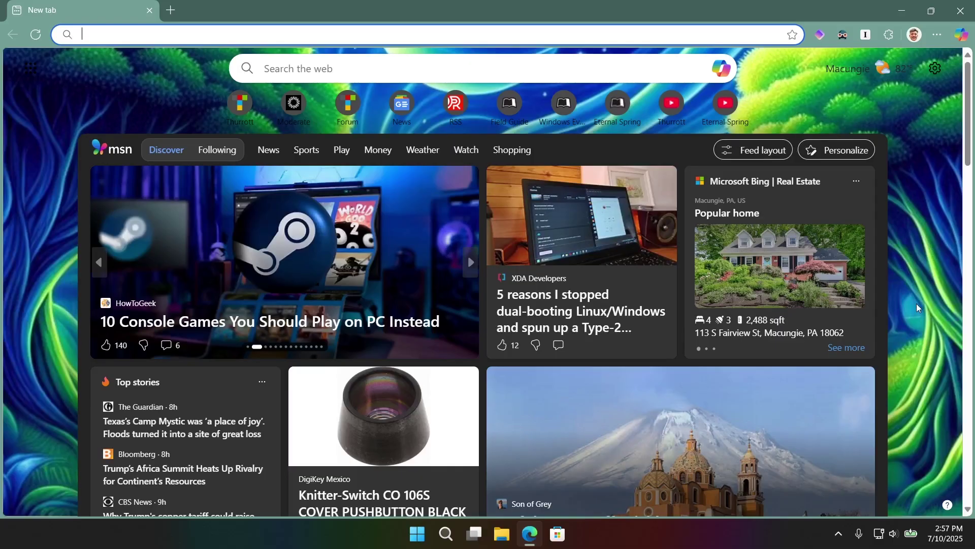
- Turn off Show content in the new tab page's settings to remove the news feed, and close those settings
scroll(805, 340, down, 15)
scroll(795, 329, down, 18)
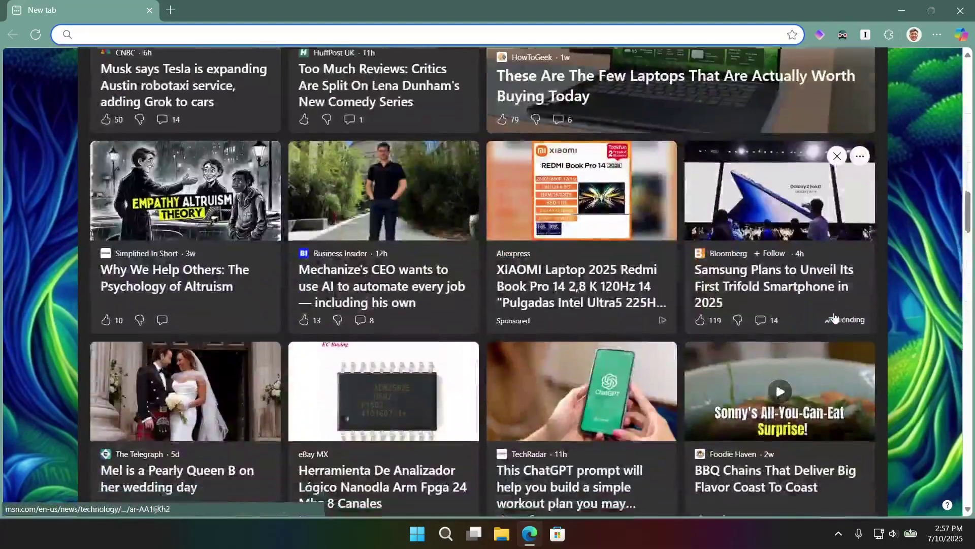
scroll(907, 222, up, 20)
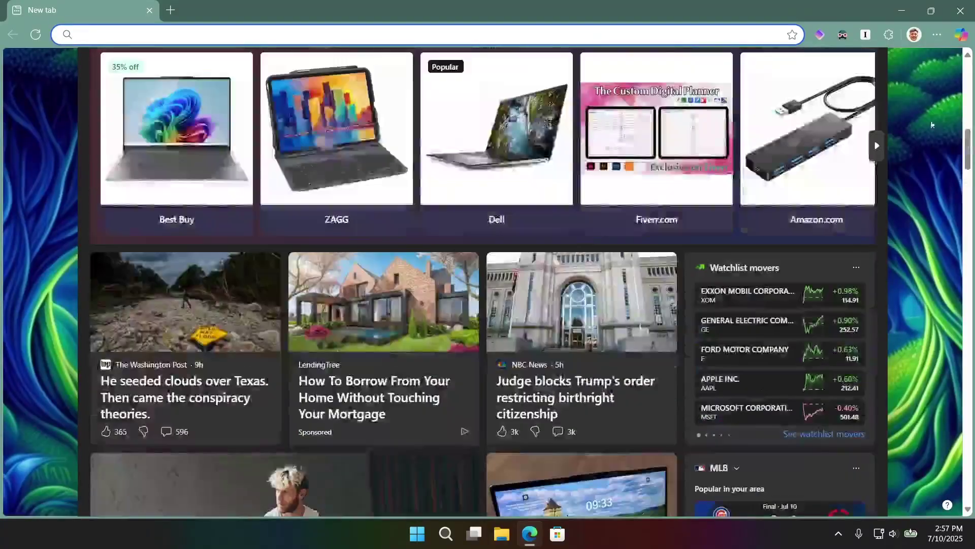
scroll(918, 216, up, 3)
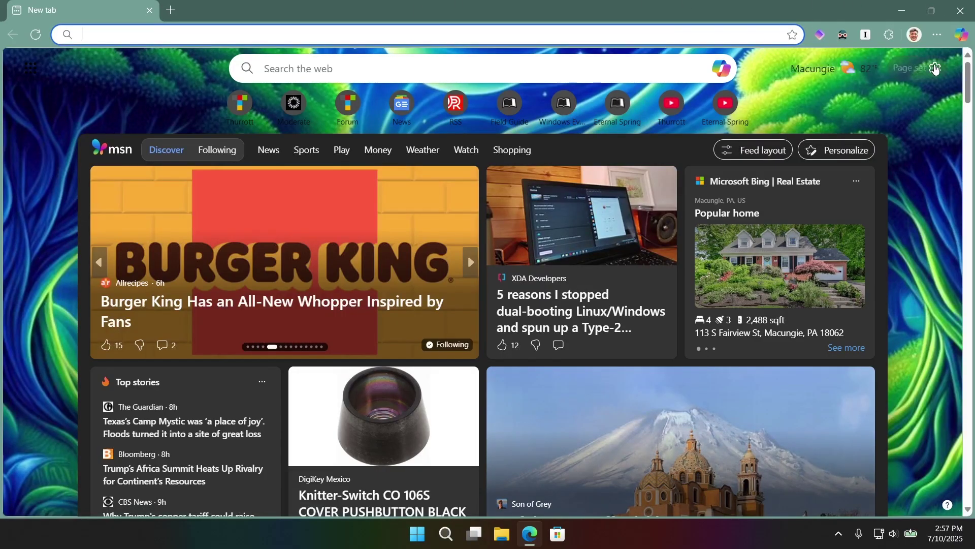
click(935, 68)
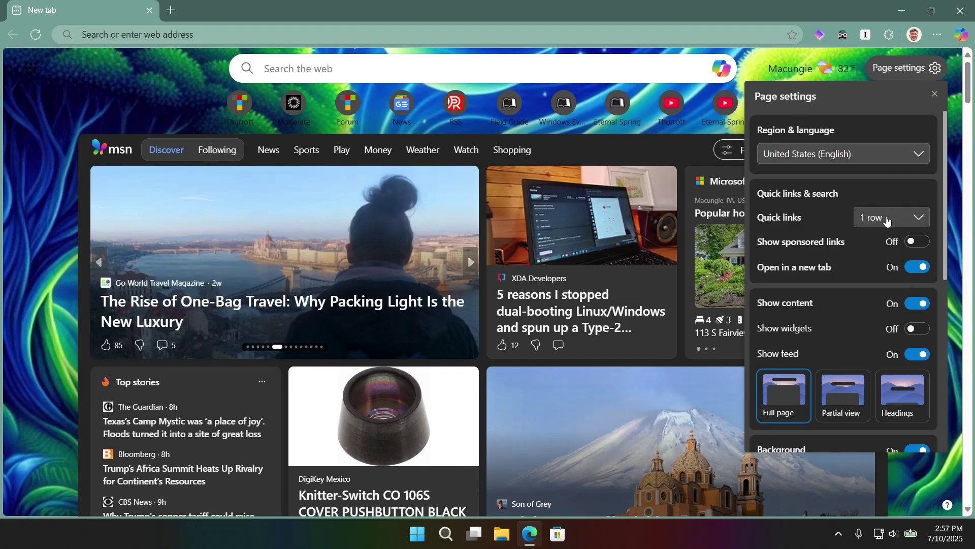
click(889, 219)
click(895, 207)
click(916, 304)
scroll(933, 357, down, 5)
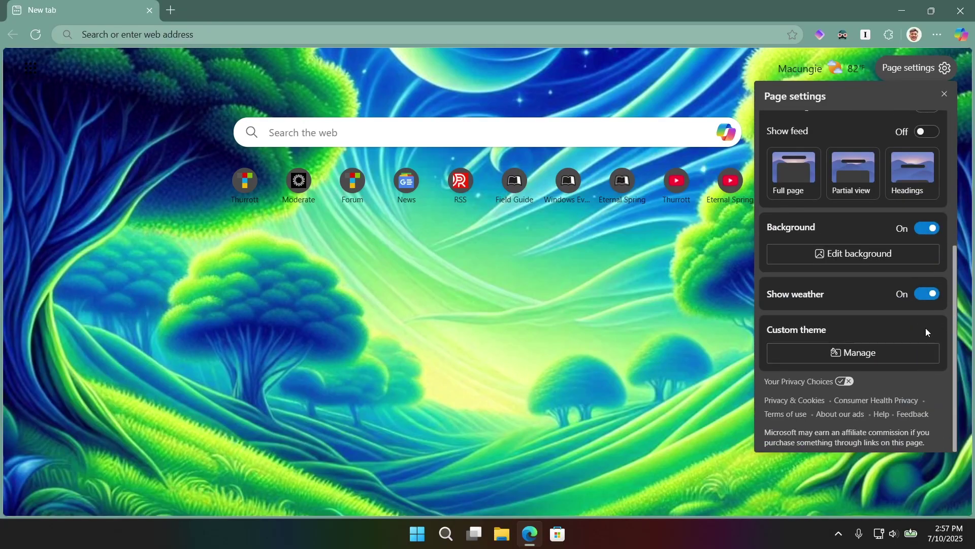
click(679, 326)
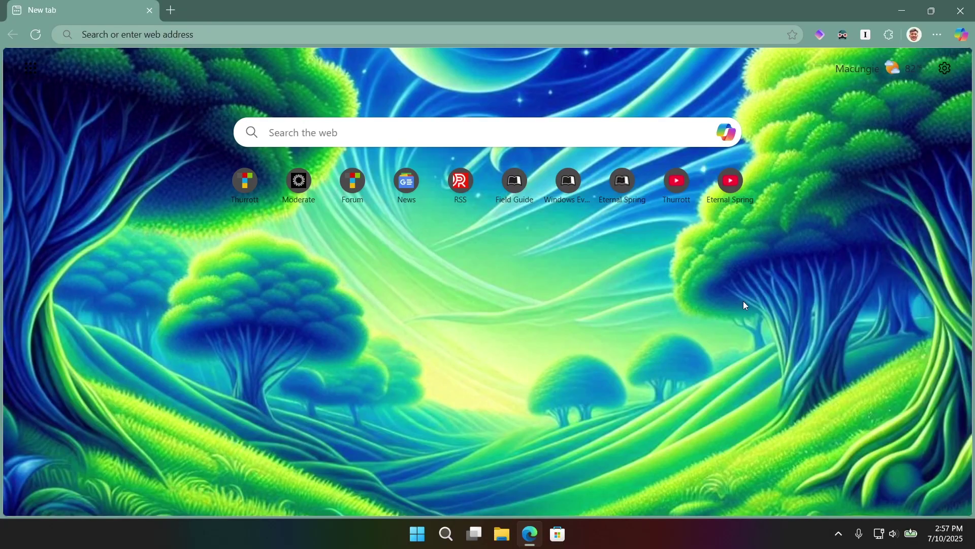
- Enable the Bonjourr · Minimalist Startpage extension among the installed extensions
click(888, 37)
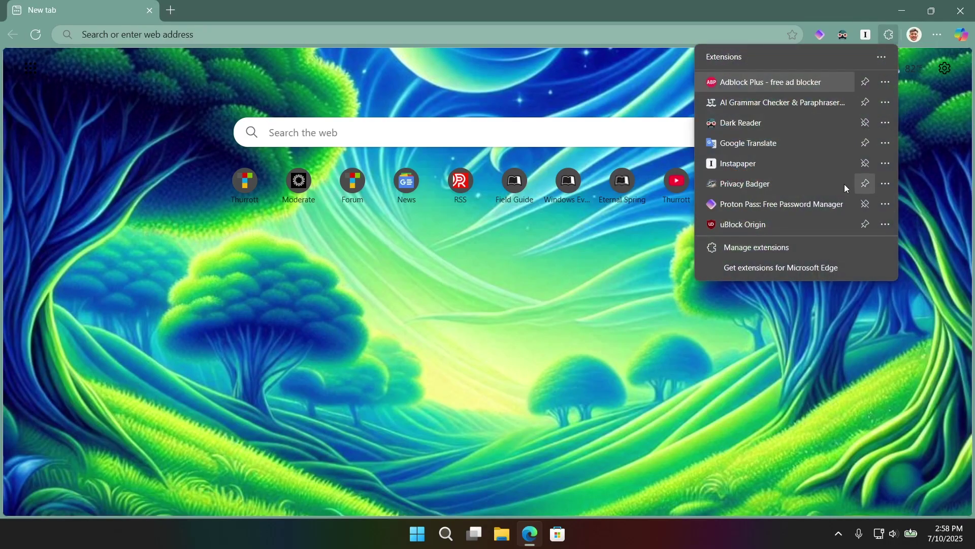
click(794, 243)
scroll(646, 310, down, 1)
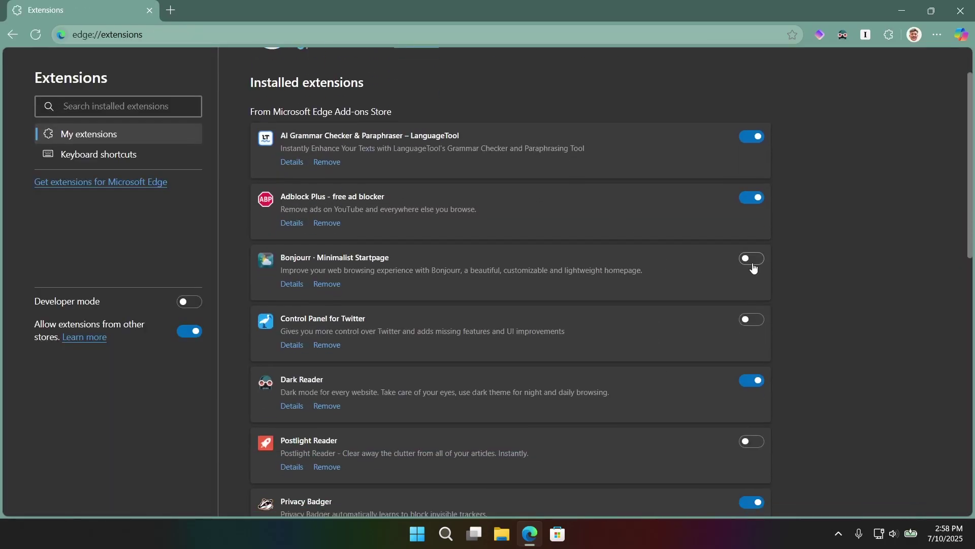
click(750, 259)
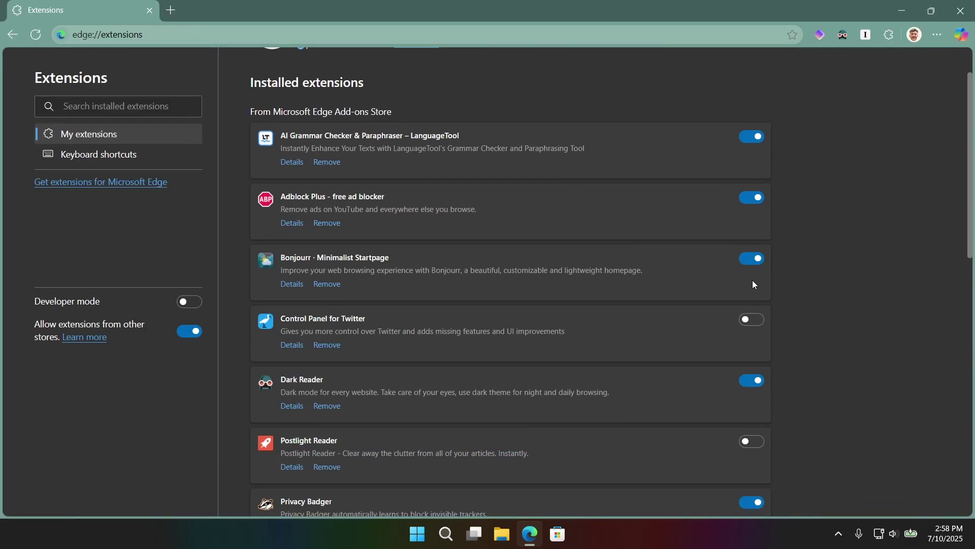
- Check the Bonjourr start page in a new tab, and return to the installed extensions list
click(170, 10)
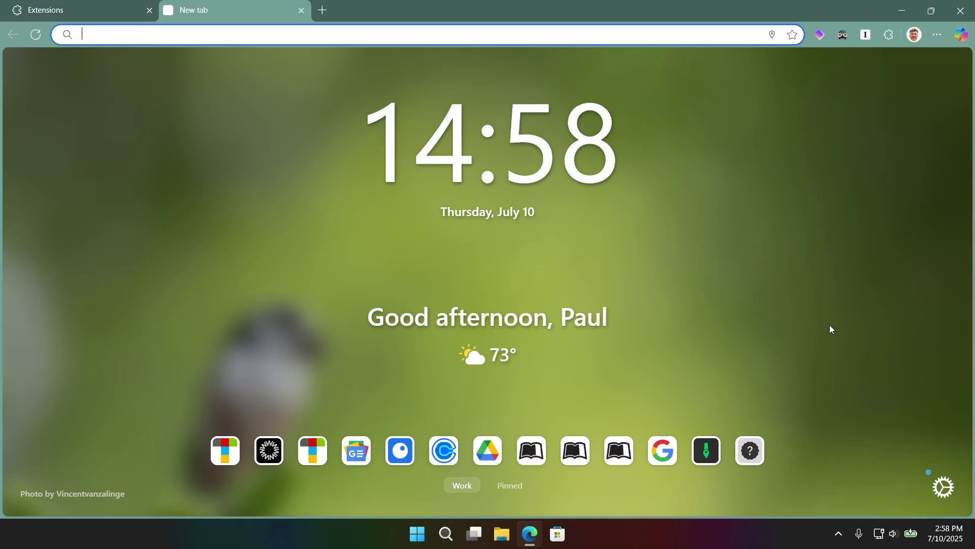
click(301, 10)
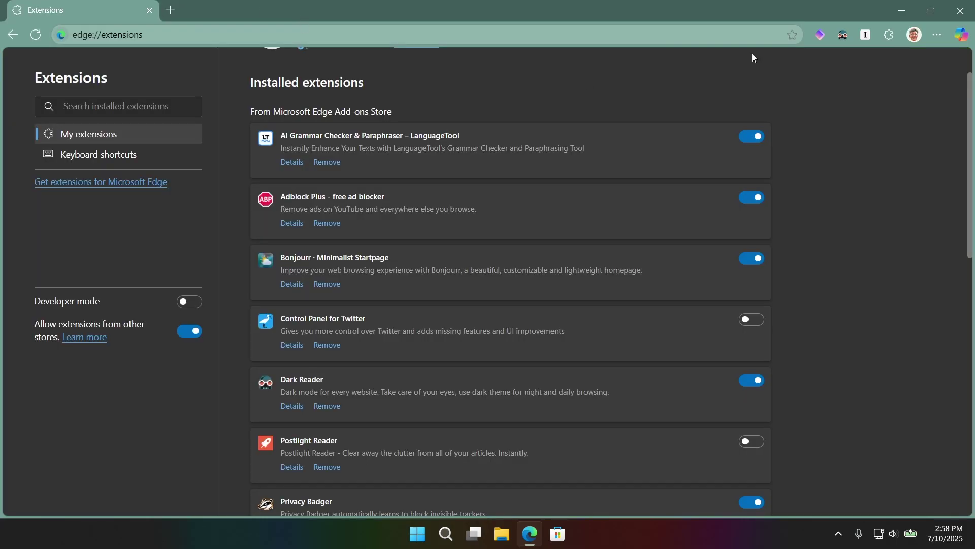
scroll(870, 141, up, 2)
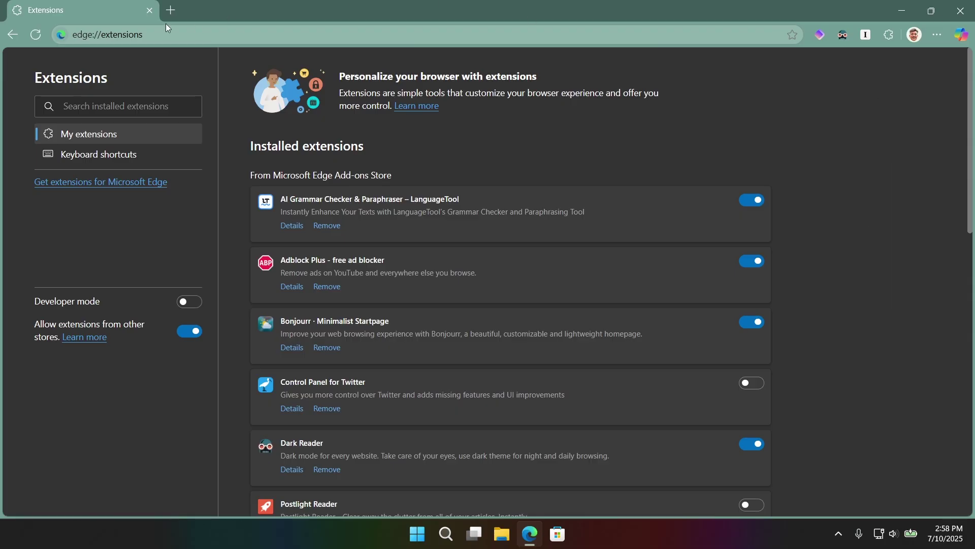
- Close the Extensions tab and show the Passwords and autofill page of the browser settings in a new tab
click(170, 10)
click(149, 11)
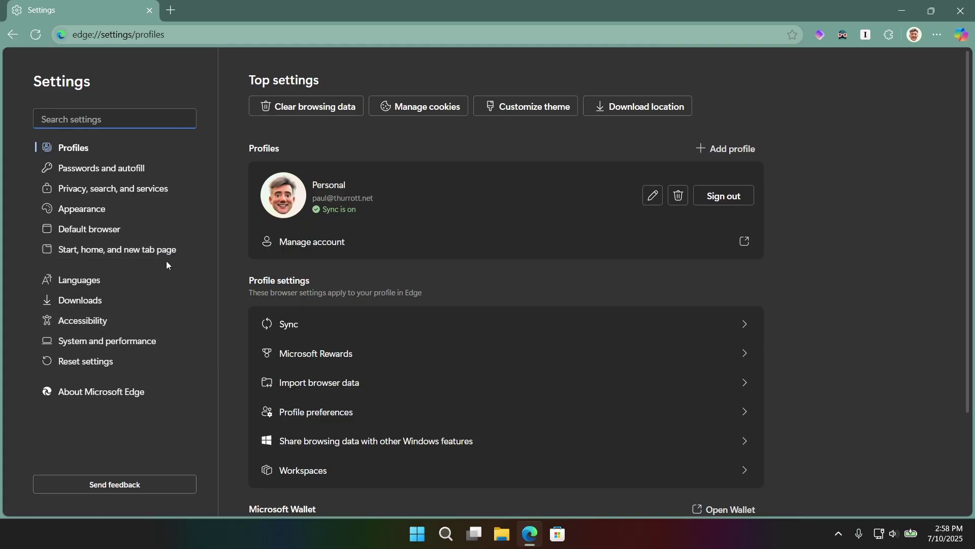
click(138, 171)
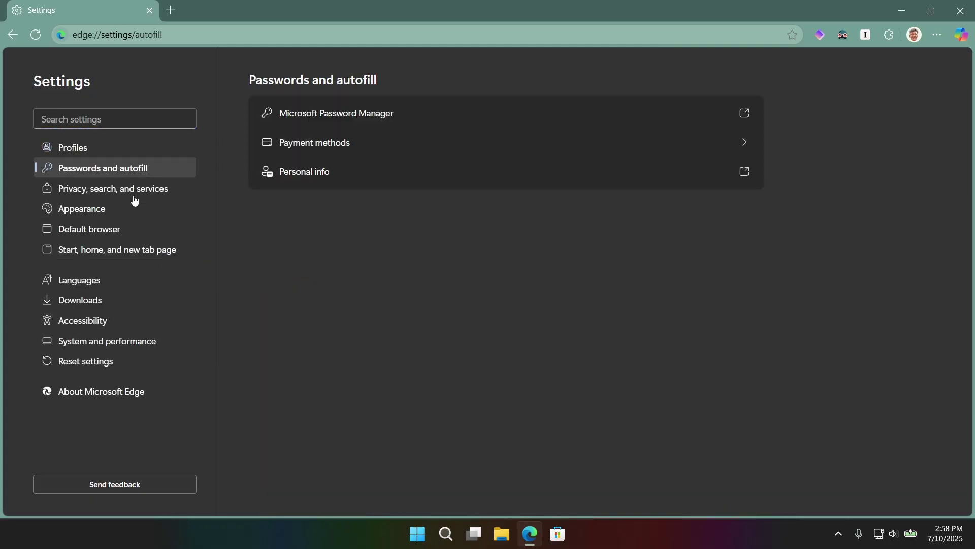
- Set the search engine used in the address bar to Google in the Address bar and search settings
click(152, 196)
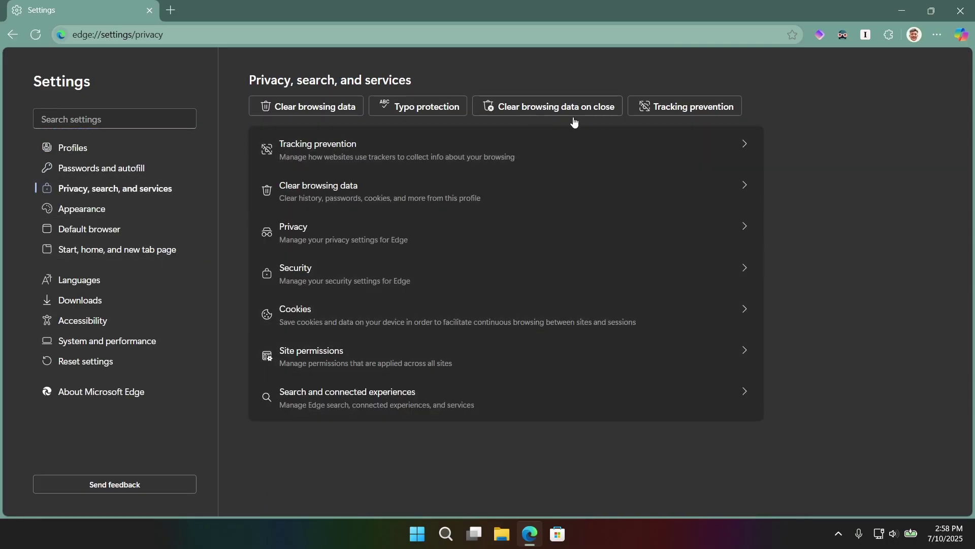
click(597, 392)
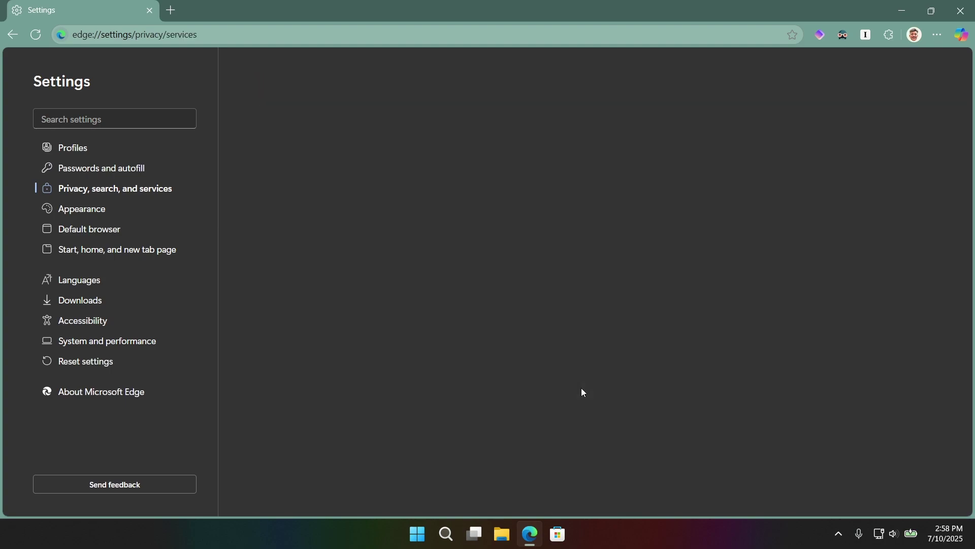
click(601, 389)
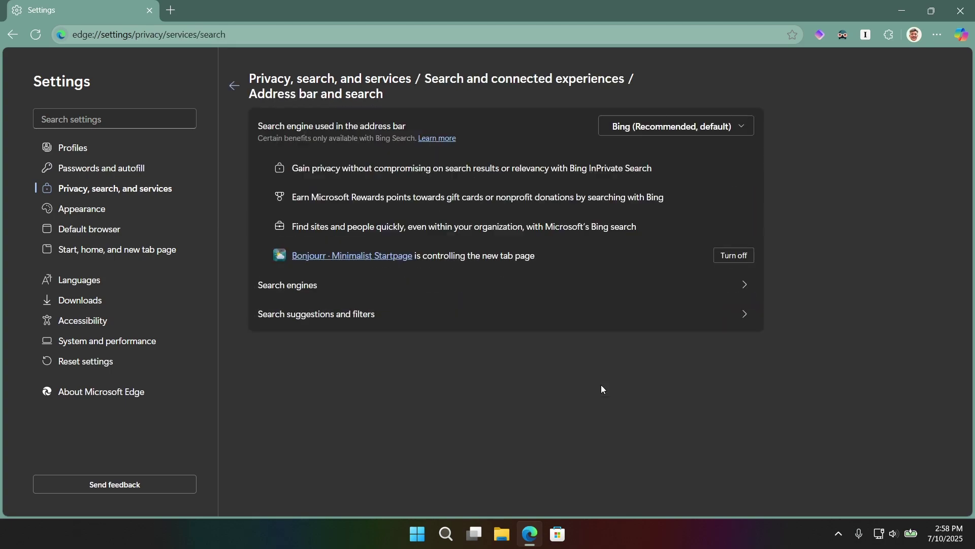
click(667, 132)
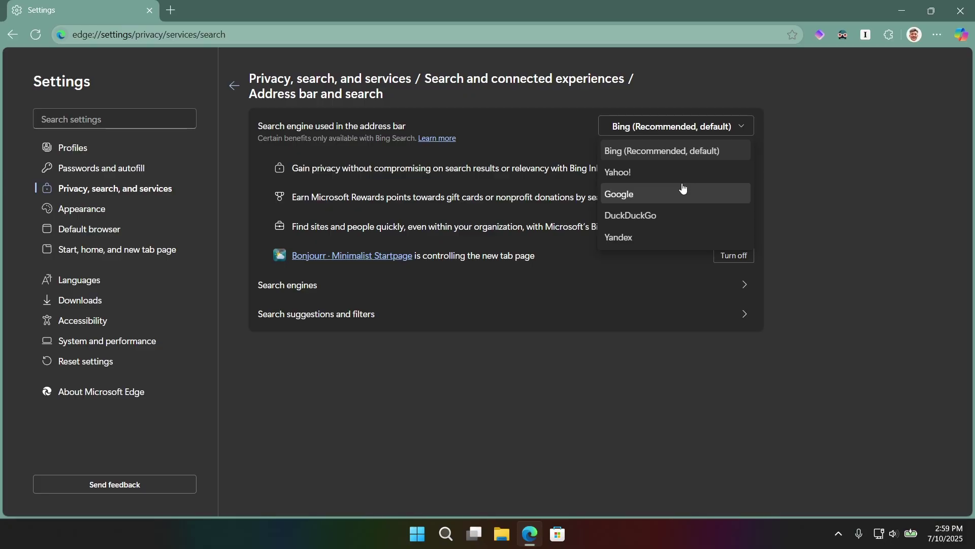
click(683, 193)
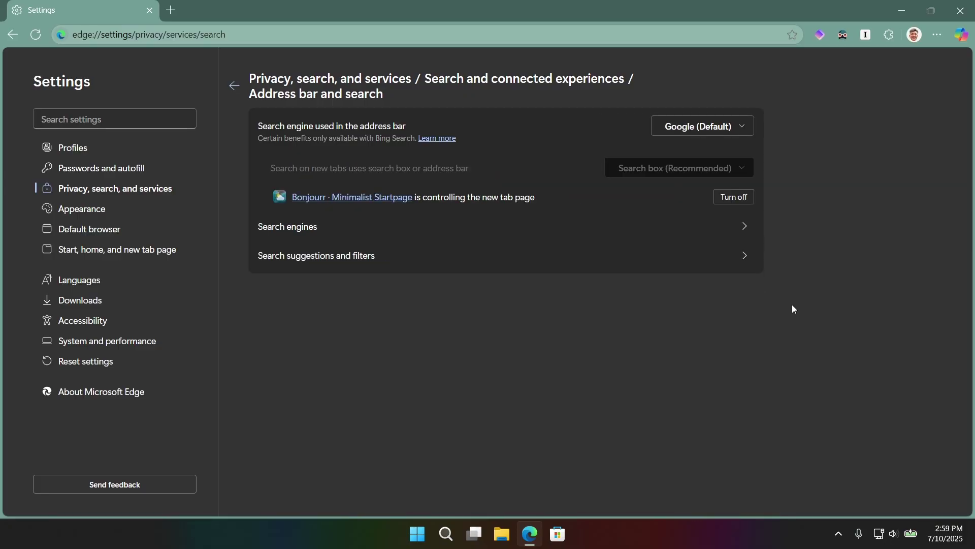
- Test the address bar's search engine by searching for "apple" without accepting the suggested apple.com completion
click(484, 29)
text(apple)
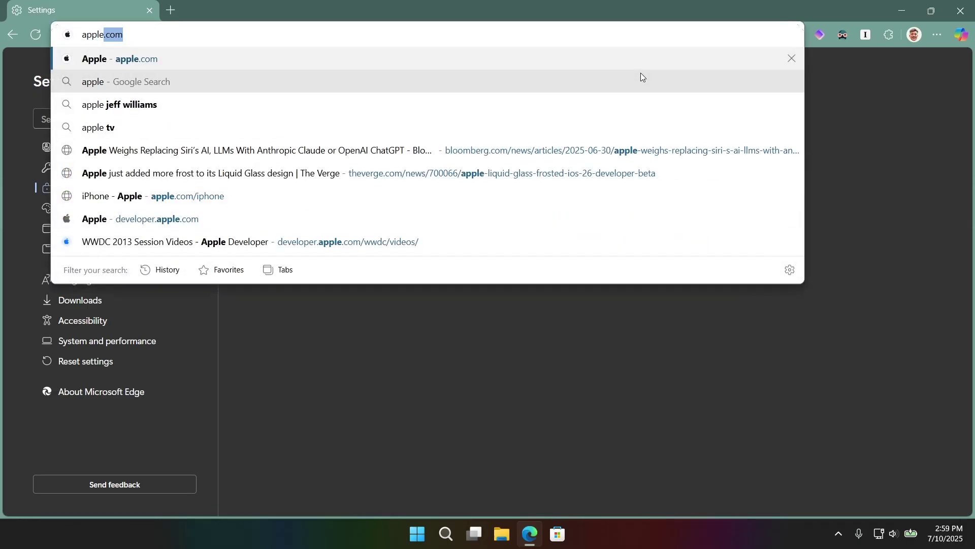
key(BackSpace)
key(Return)
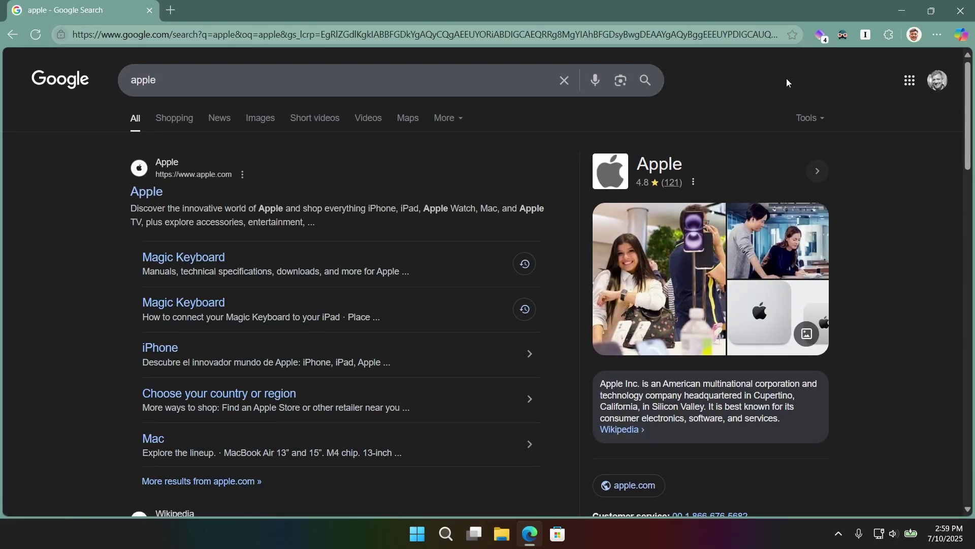
- Show the saved passwords in Microsoft Wallet and dismiss the notice about changes to Wallet
click(938, 38)
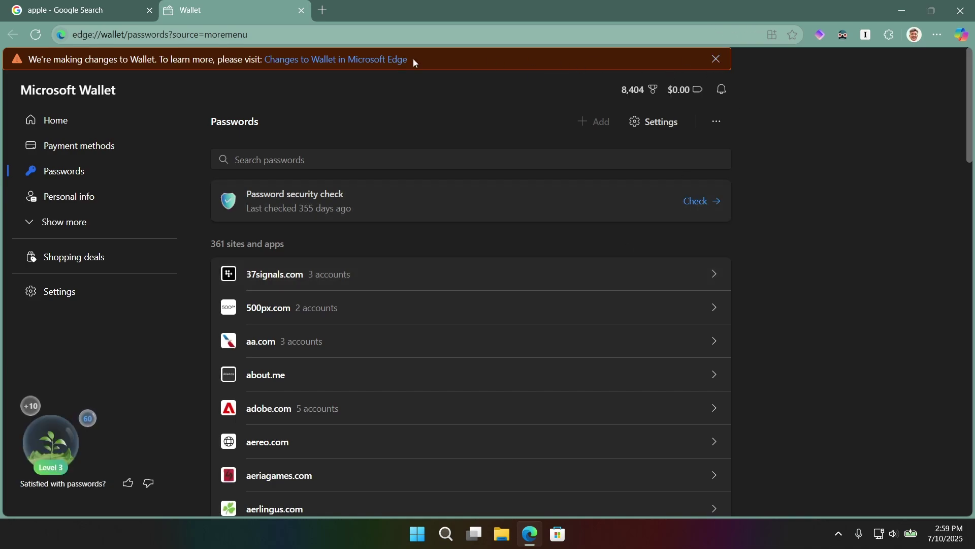
click(717, 59)
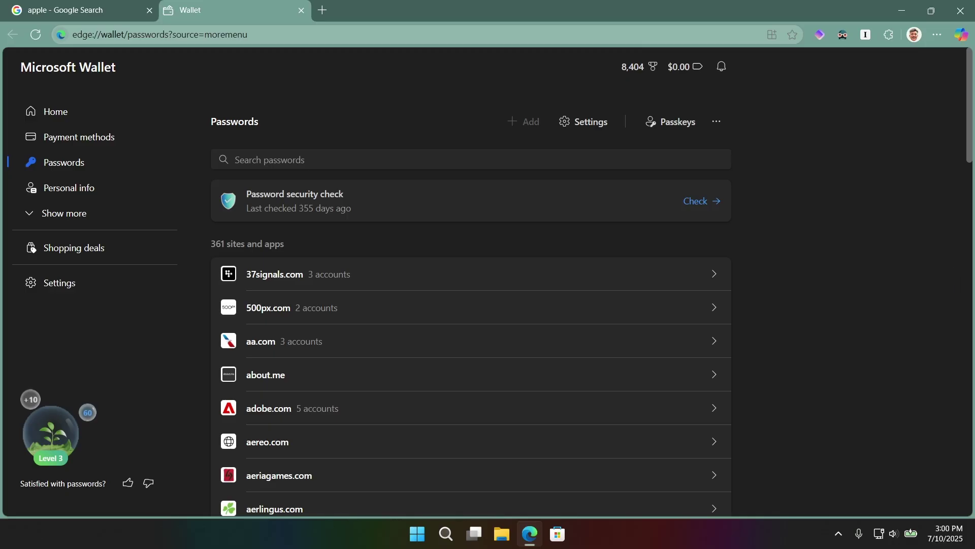
click(821, 35)
click(822, 37)
- Review the Wallet settings for passwords, personal info, order tracking and payment methods
click(583, 122)
scroll(573, 180, down, 10)
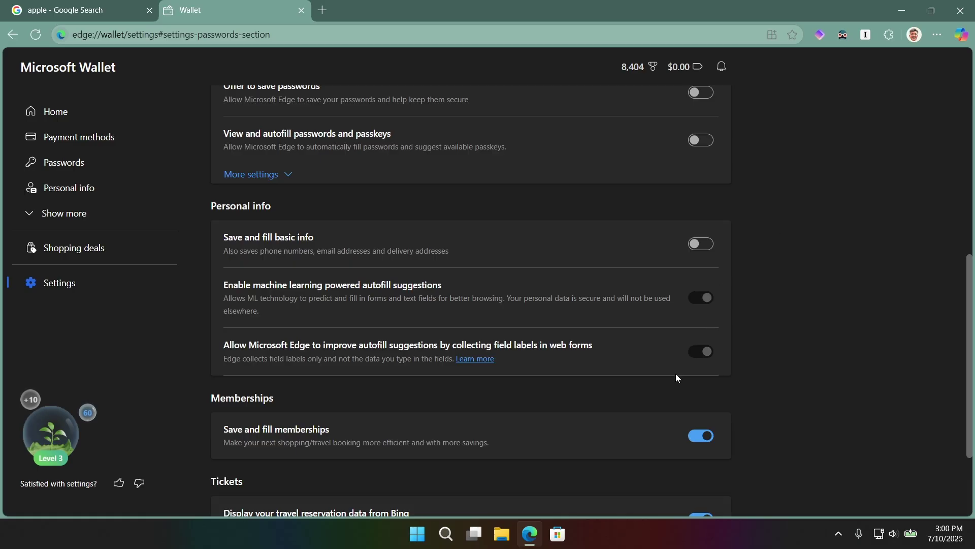
scroll(785, 266, up, 3)
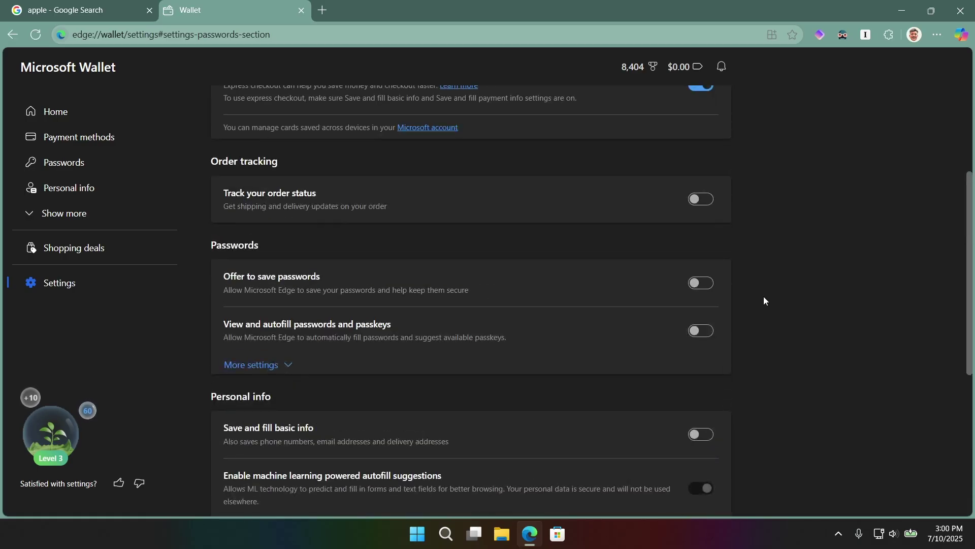
scroll(766, 304, up, 4)
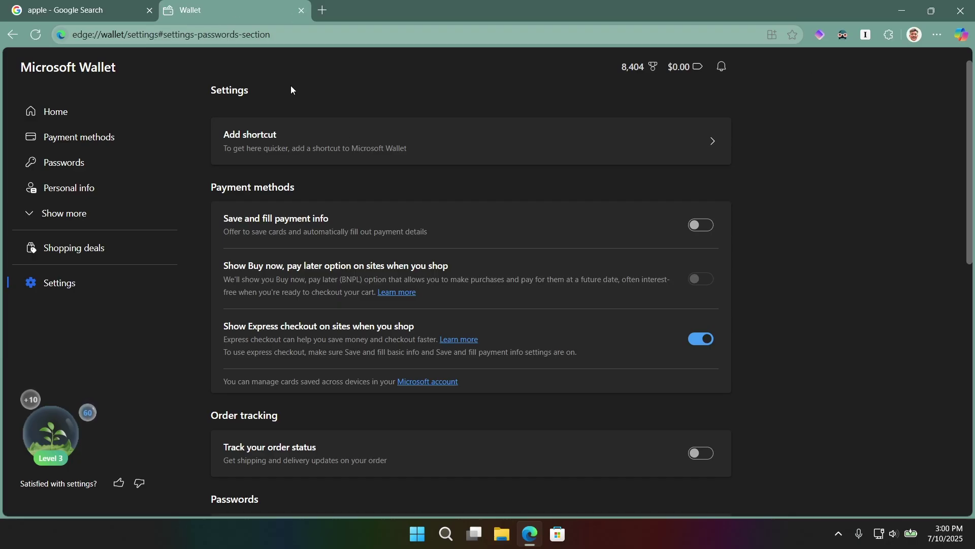
- Review the browser's Performance settings under System and performance, including efficiency mode, sleeping tabs and resource controls
click(937, 39)
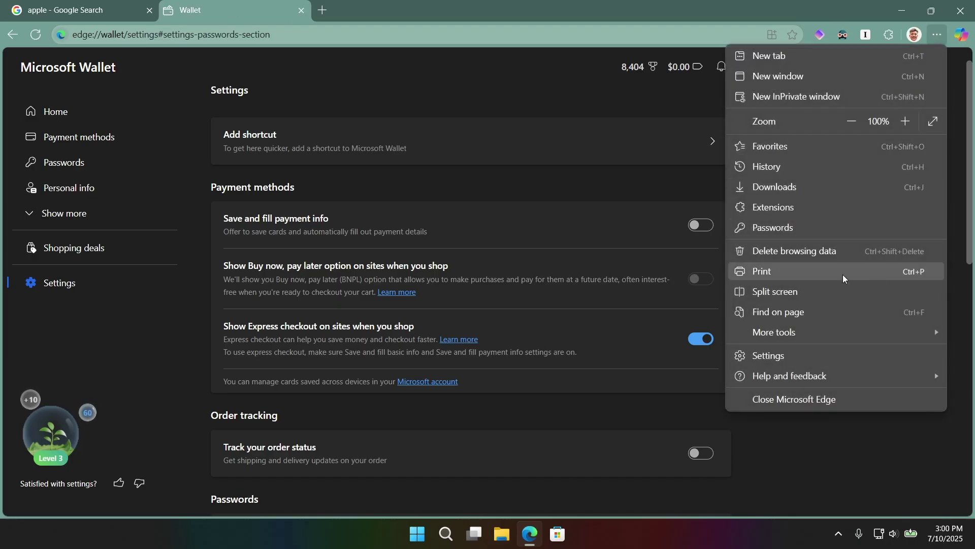
click(811, 365)
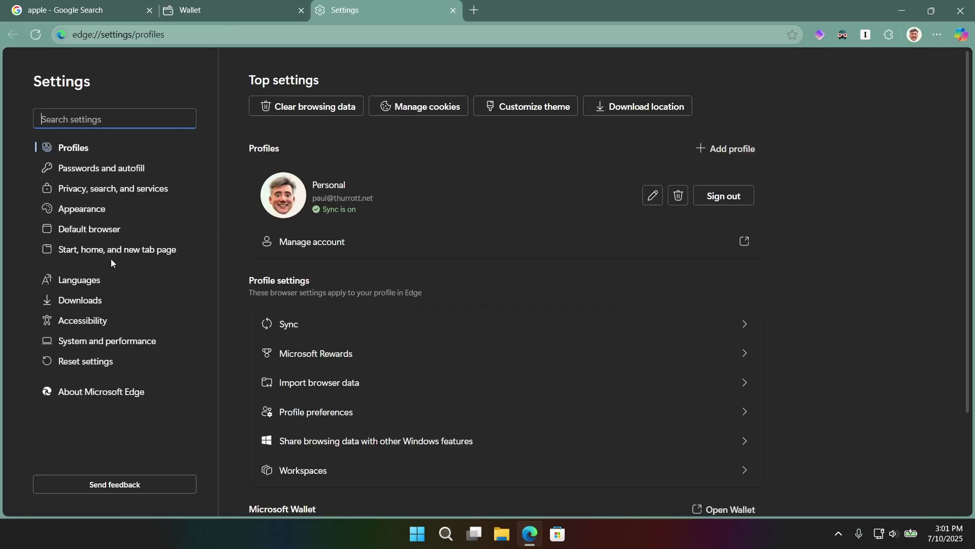
click(137, 343)
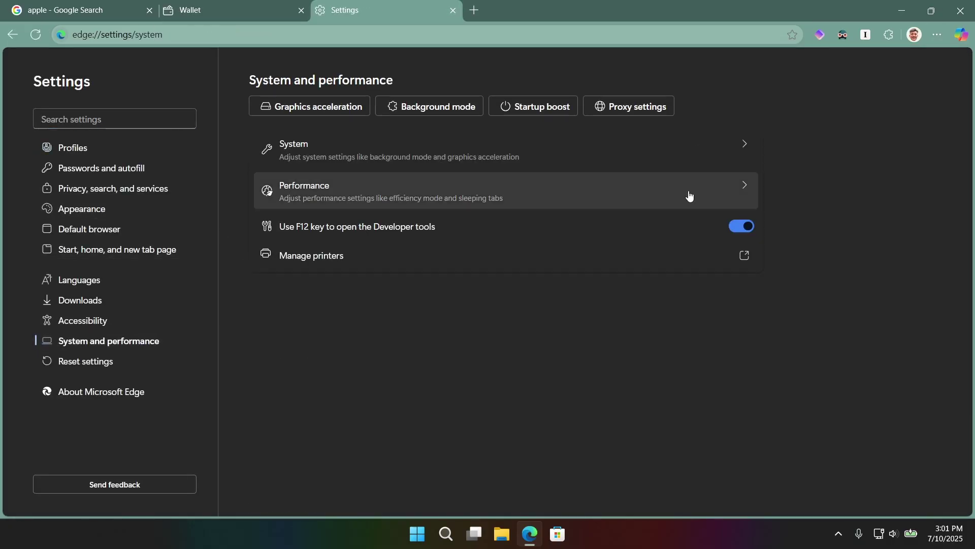
click(458, 190)
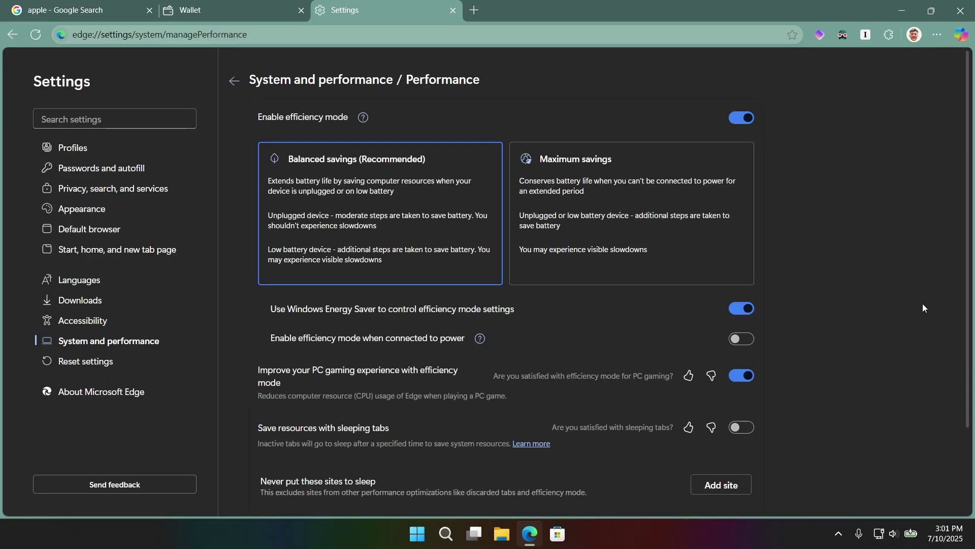
scroll(923, 305, down, 2)
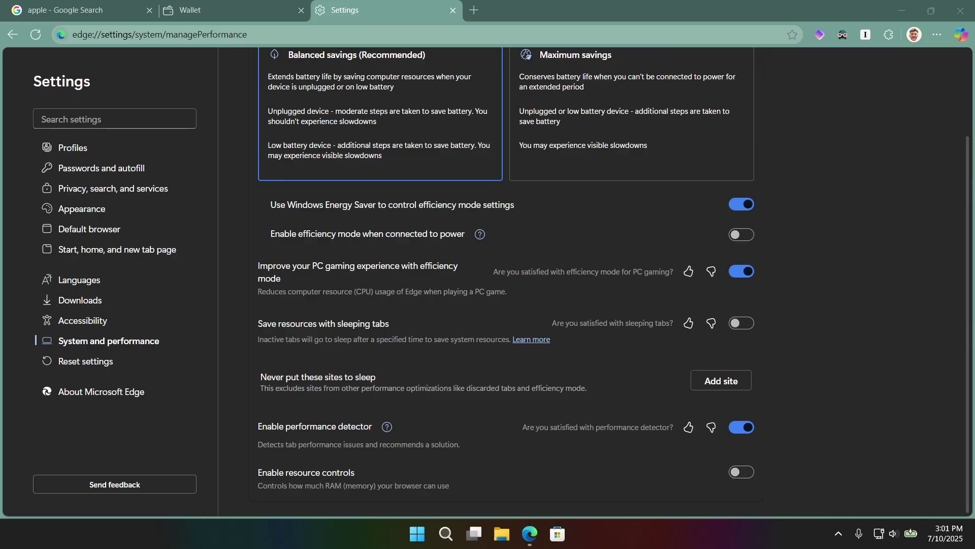
- Bring up and maximize the calendar window, close its event details, and move the window off this screen
key(alt+Tab)
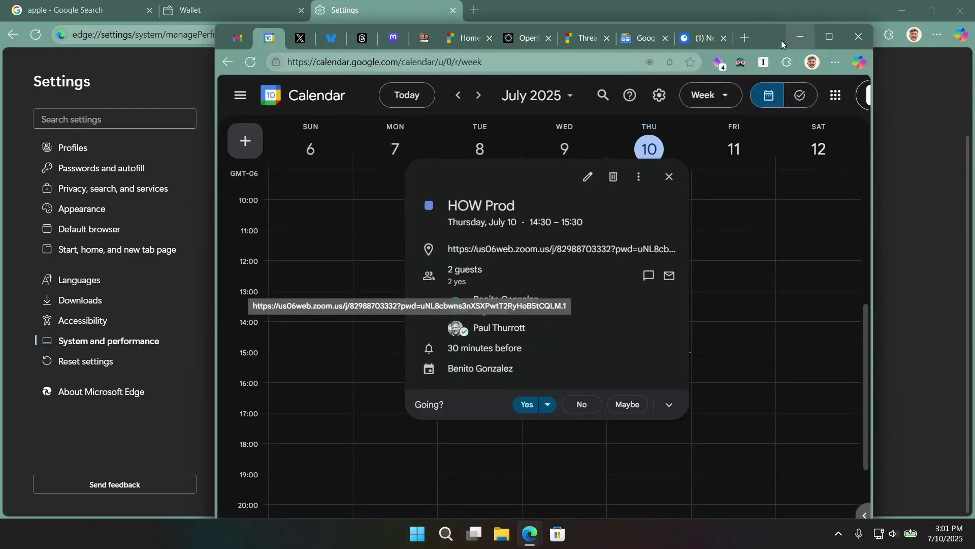
double_click(781, 41)
key(Escape)
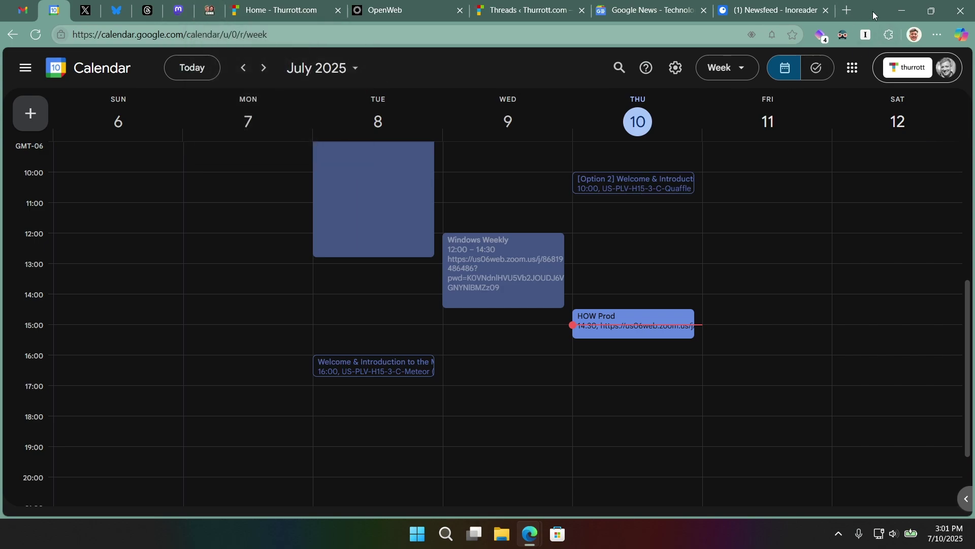
drag(872, 11, 974, 203)
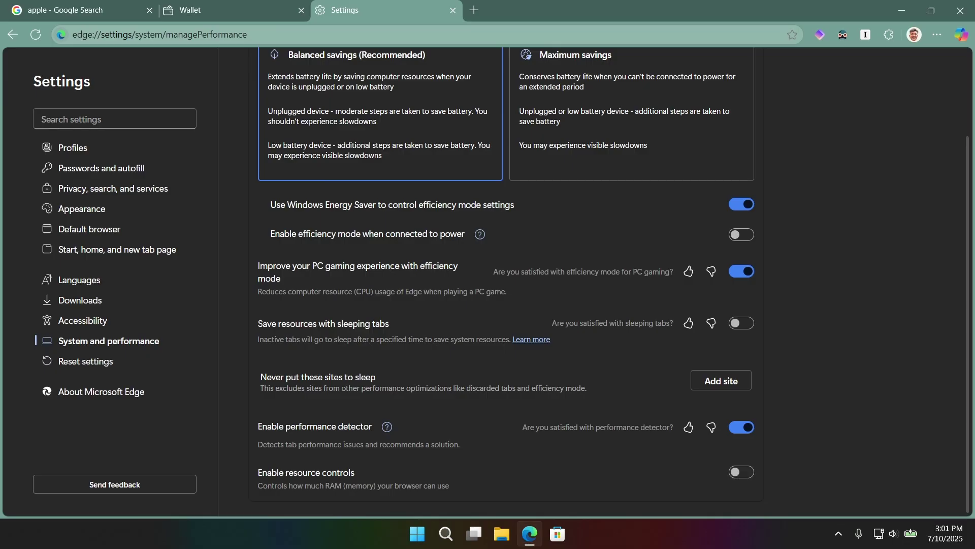
- Open the Multitasking page in Windows Settings and check the options for showing app tabs when snapping or switching windows
key(super+i)
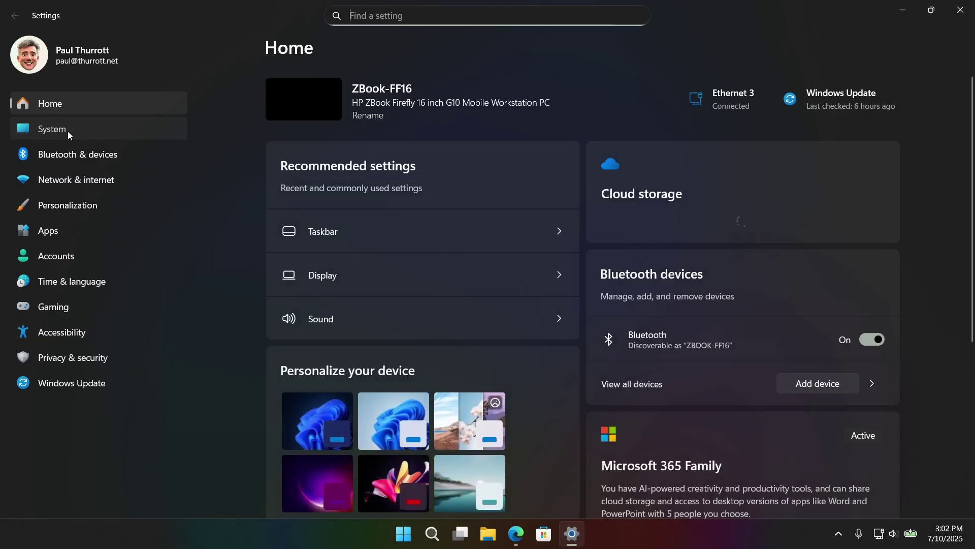
click(76, 130)
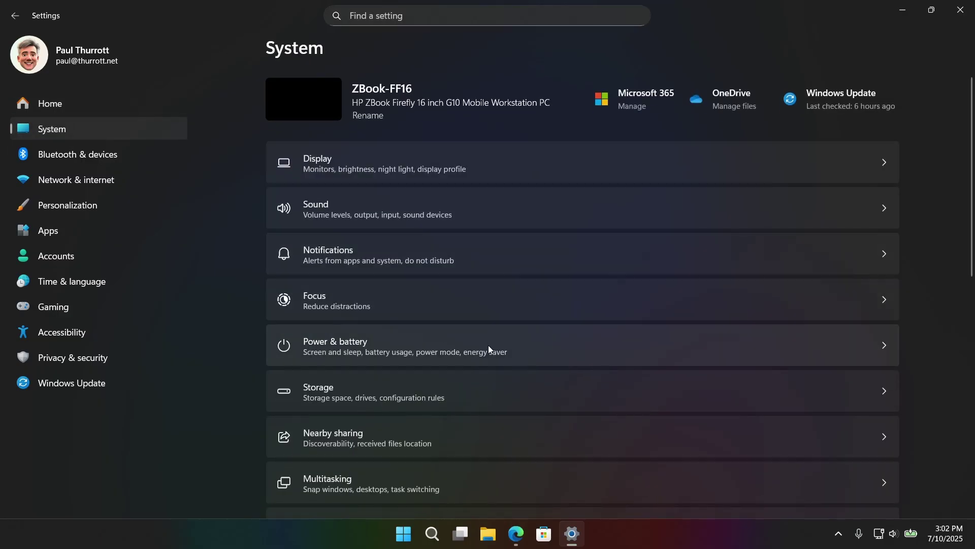
scroll(630, 340, down, 3)
click(636, 341)
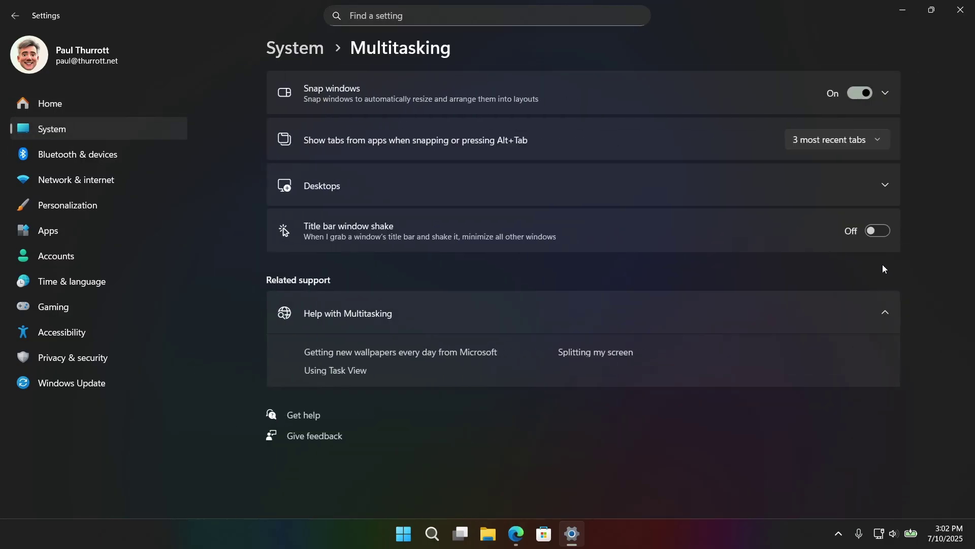
click(848, 138)
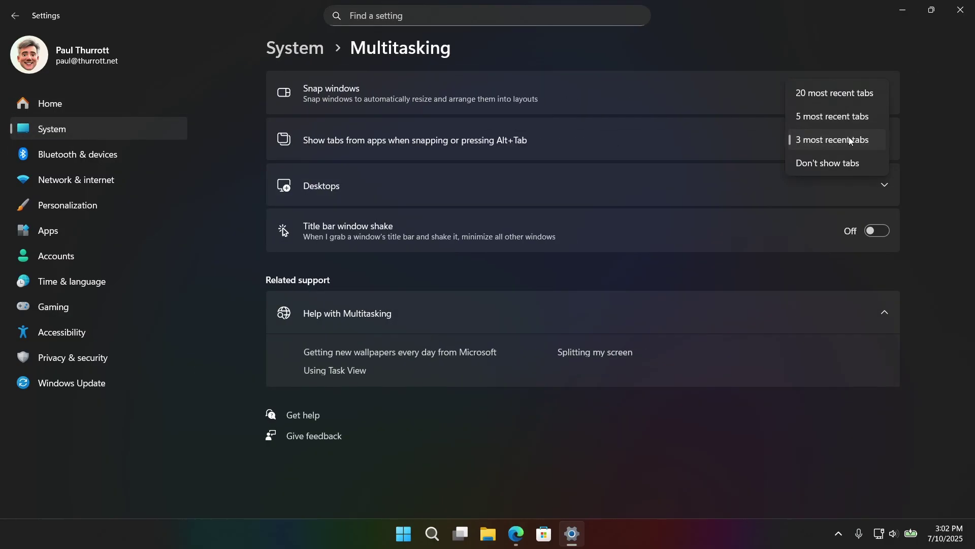
click(917, 136)
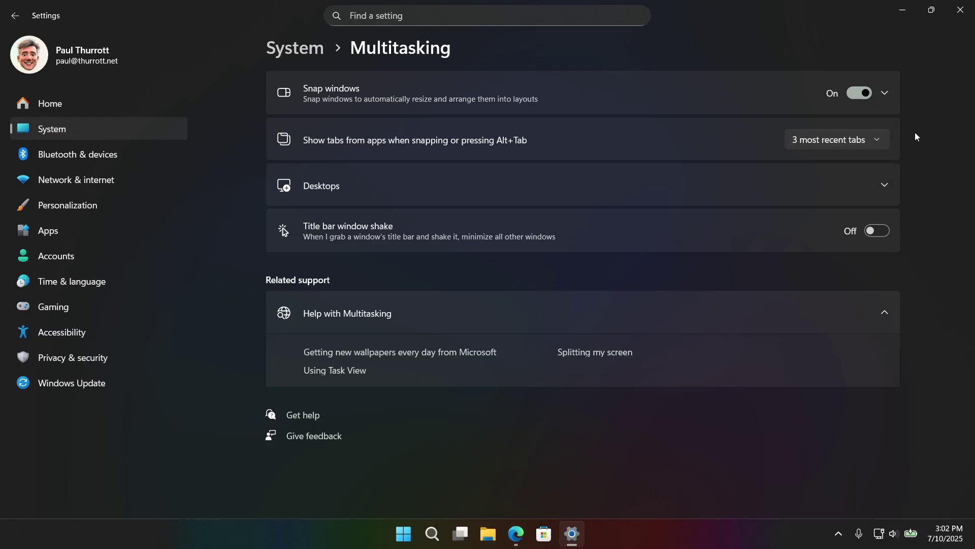
- Examine how browser tabs appear among the open windows in the task switcher, and return to the Multitasking settings
key(alt+Tab)
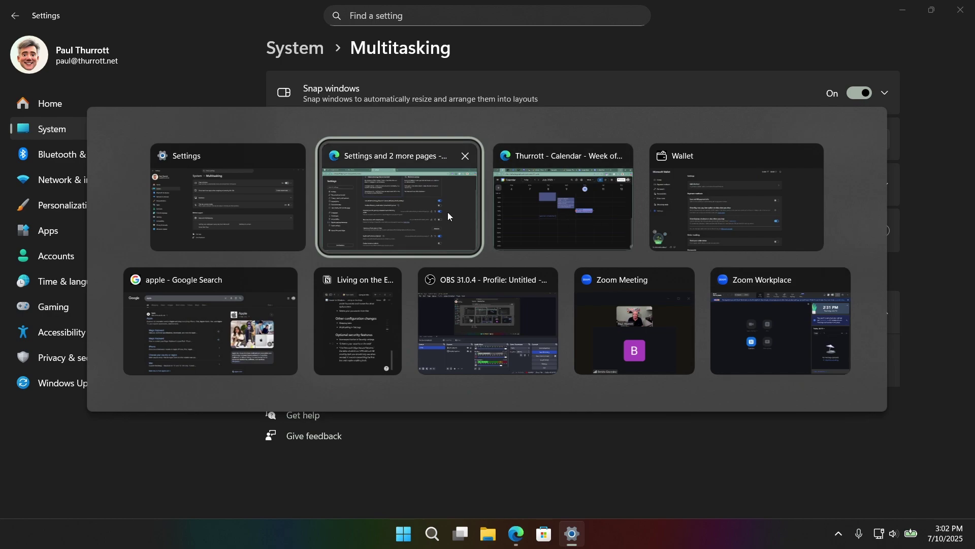
key(alt+Tab)
key(alt+Tab)
key(alt+Tab)
key(alt+Tab)
key(alt+Tab)
key(alt+Tab)
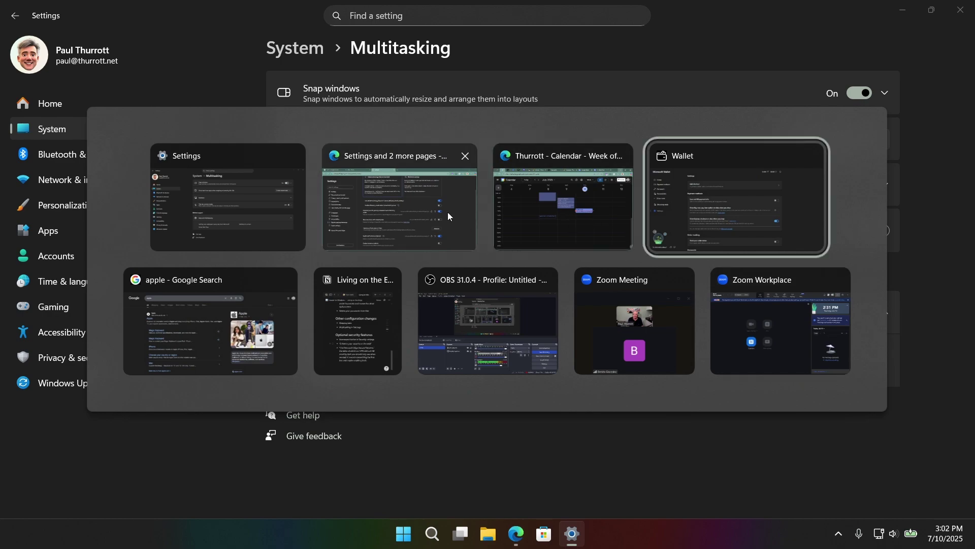
key(alt+Tab)
key(alt+Tab)
key(alt+Tab)
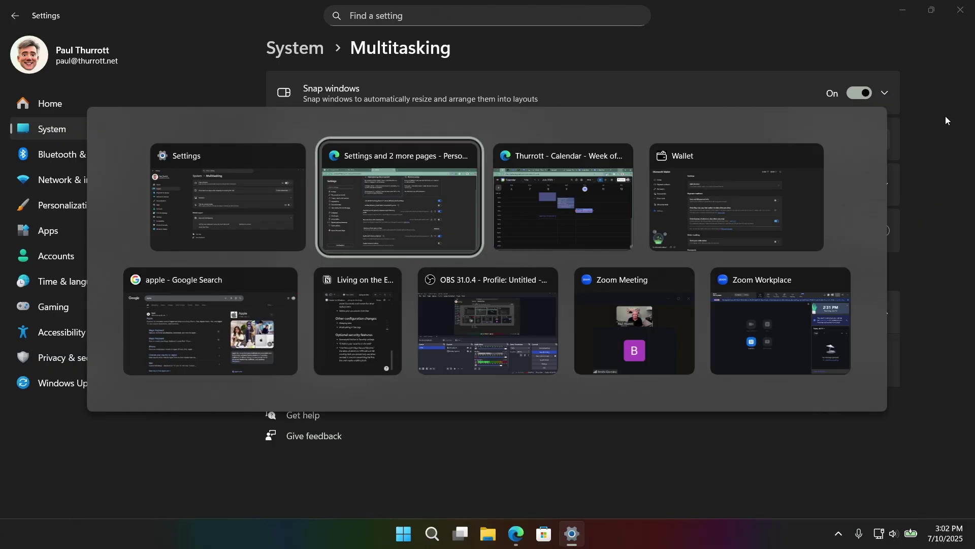
key(alt)
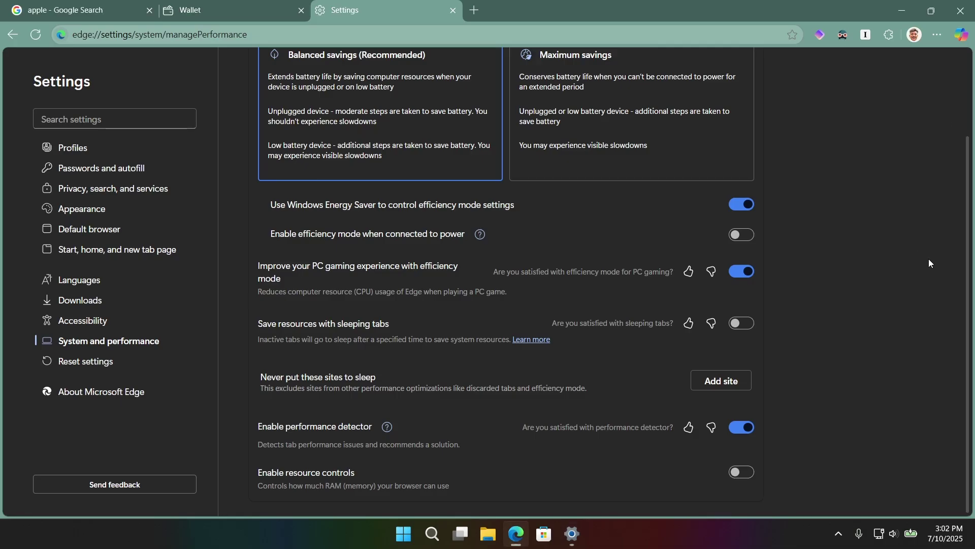
key(alt+Tab)
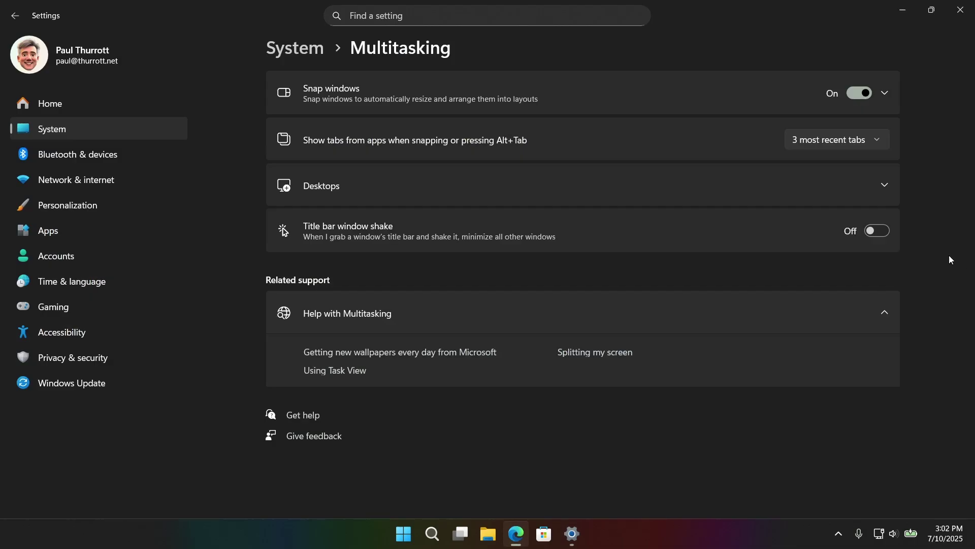
- Set the display of app tabs when snapping or switching windows to Don't show tabs, and close Windows Settings
click(825, 138)
click(834, 164)
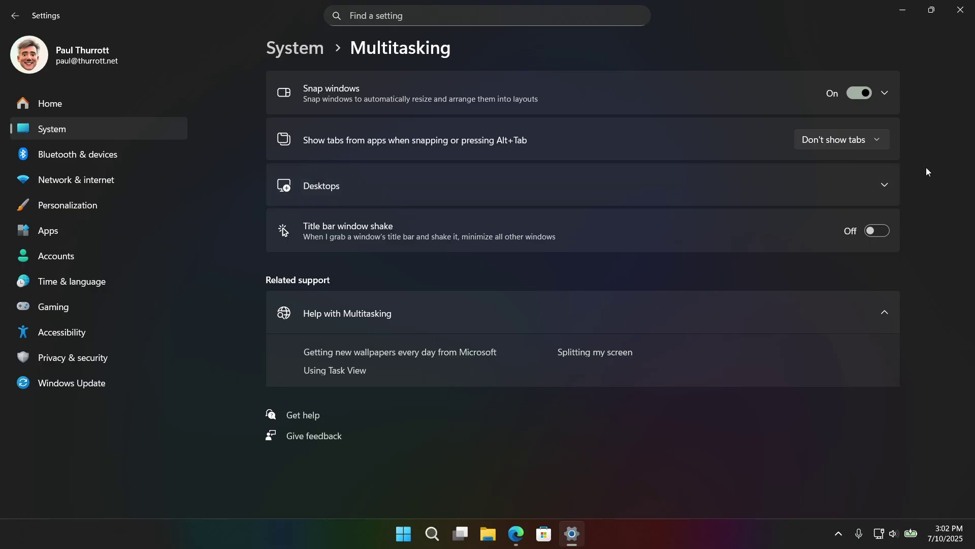
click(870, 140)
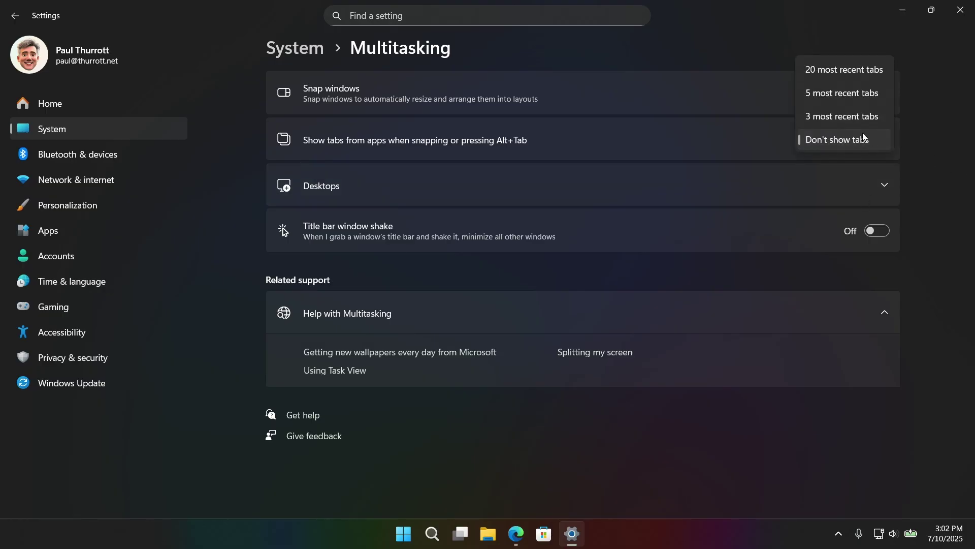
click(943, 243)
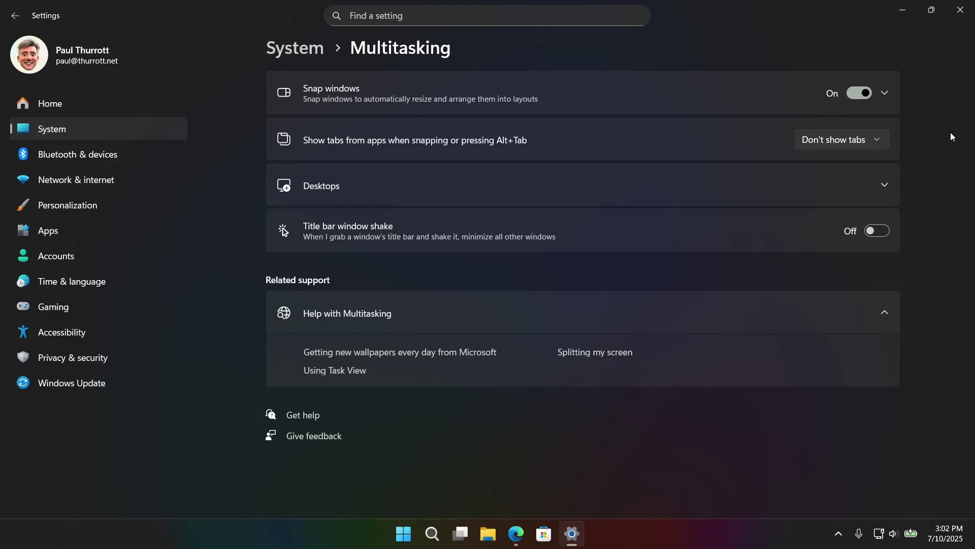
click(960, 9)
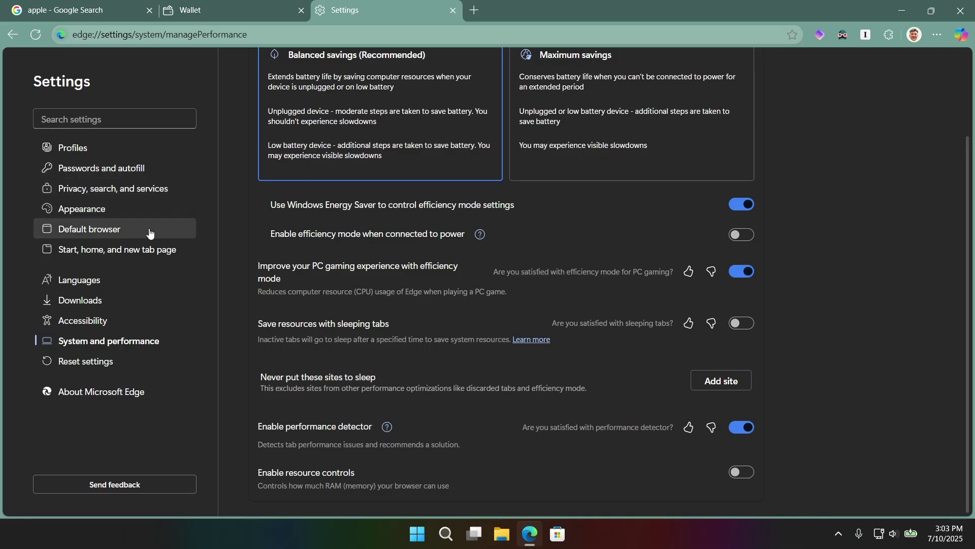
- Open the Security page under Privacy, search, and services and review its protection, secure DNS and Secure Network options
click(154, 192)
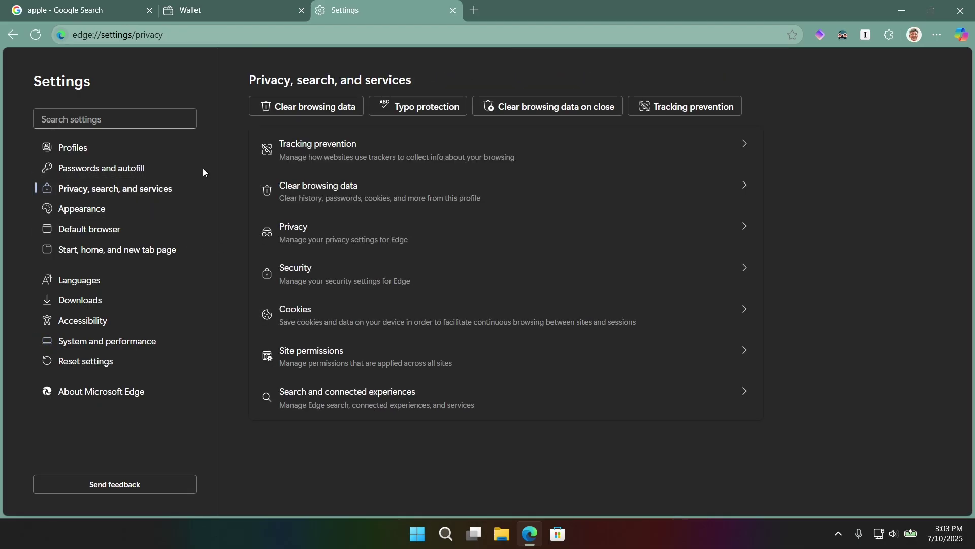
click(435, 270)
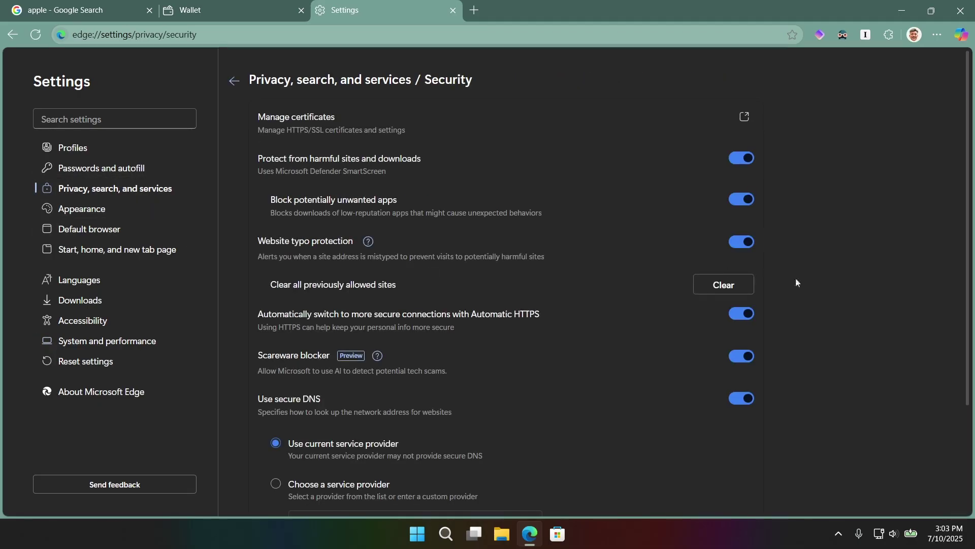
scroll(824, 238, down, 3)
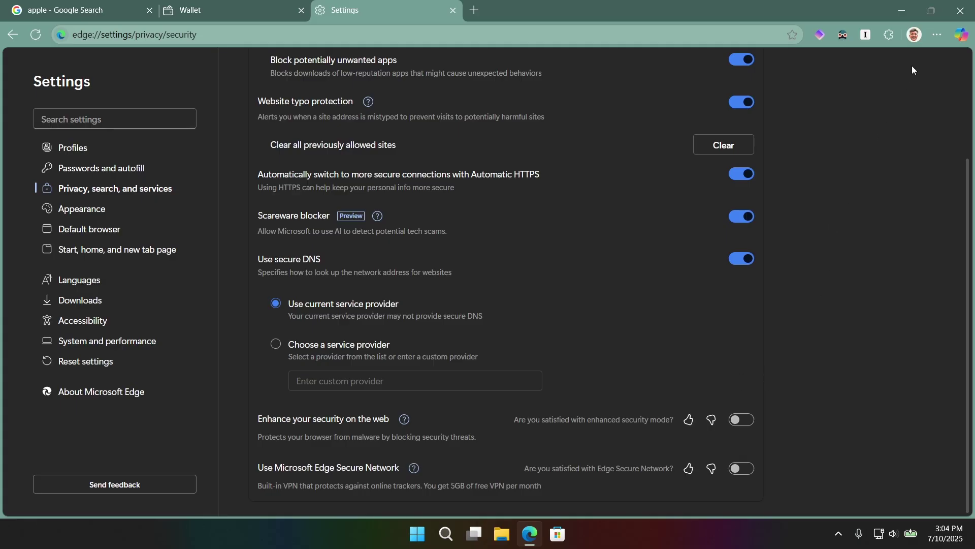
- Check the browser's main menu and its additional tools, and look through the Profiles settings page
click(936, 36)
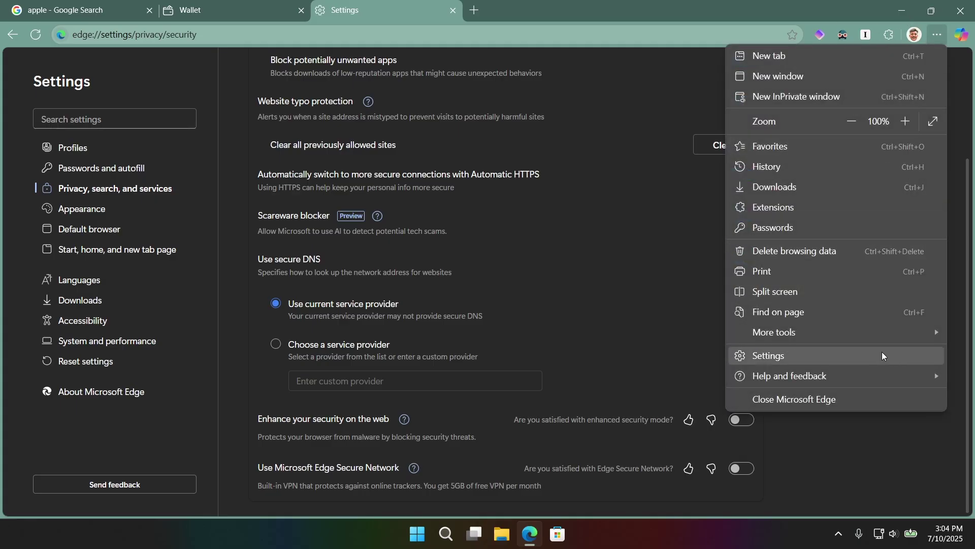
click(863, 359)
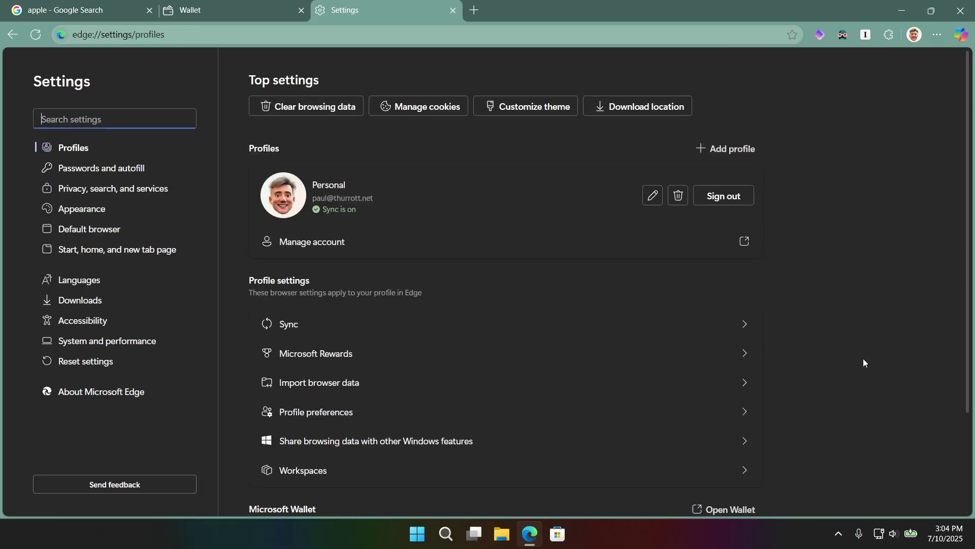
click(938, 35)
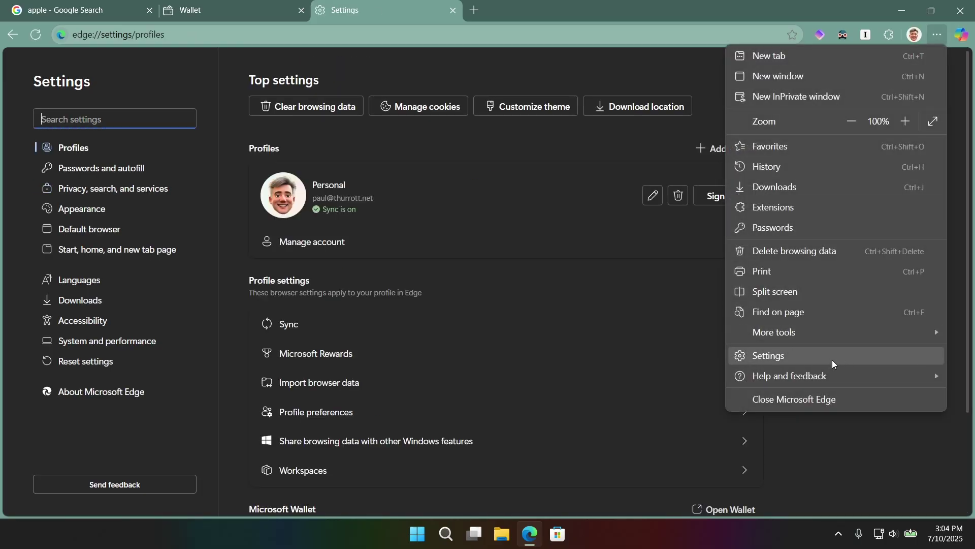
mouse_move(846, 333)
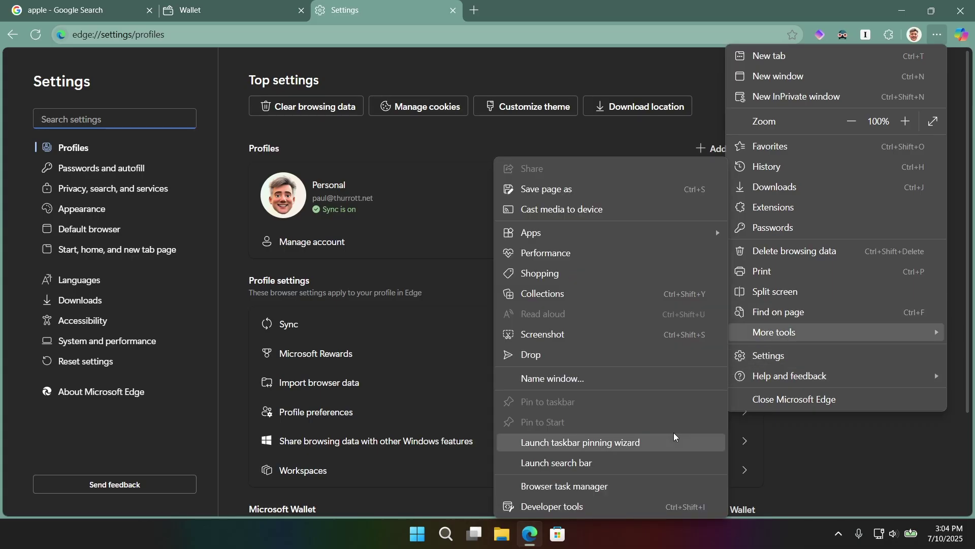
click(794, 441)
scroll(632, 393, down, 1)
scroll(632, 394, down, 2)
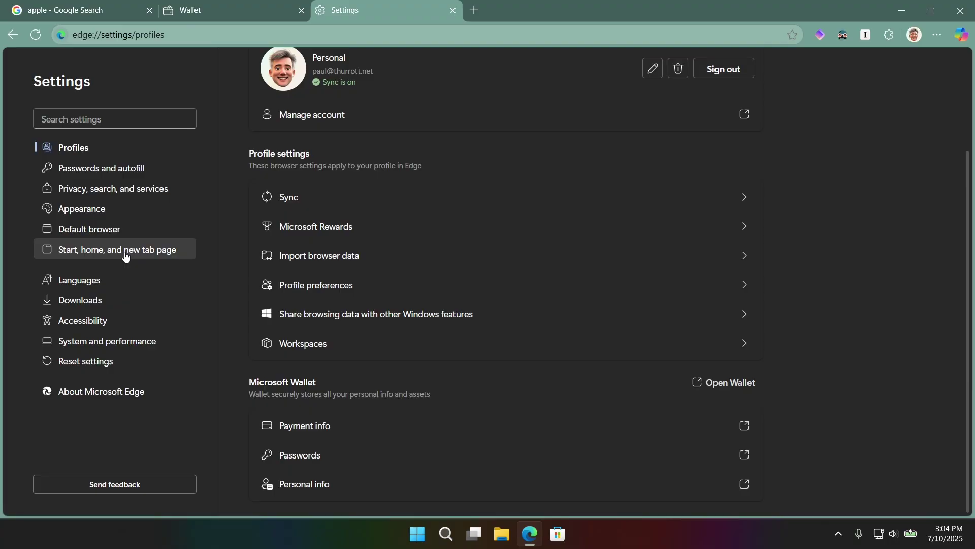
- Return to the privacy Security page and review the options for enhanced web security and Microsoft Edge Secure Network
click(148, 197)
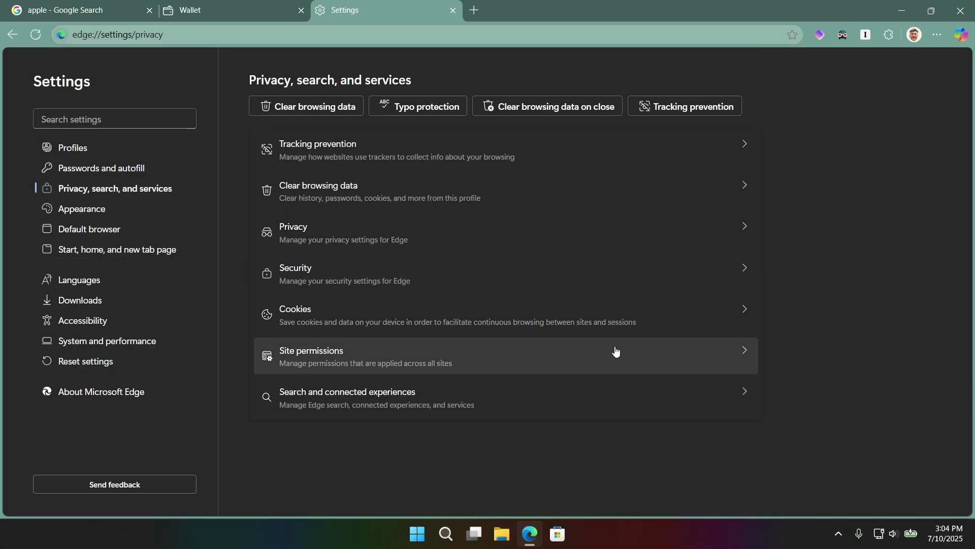
click(454, 274)
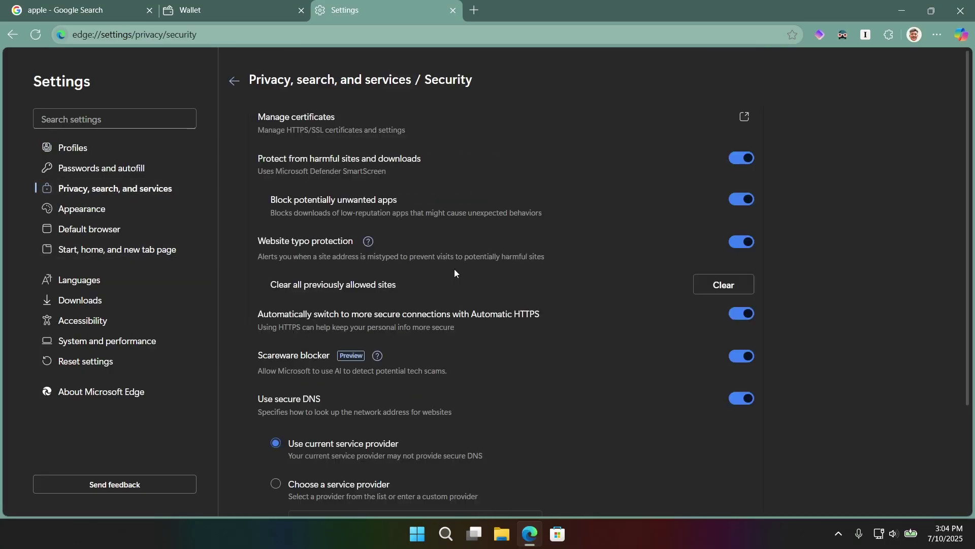
scroll(825, 366, down, 3)
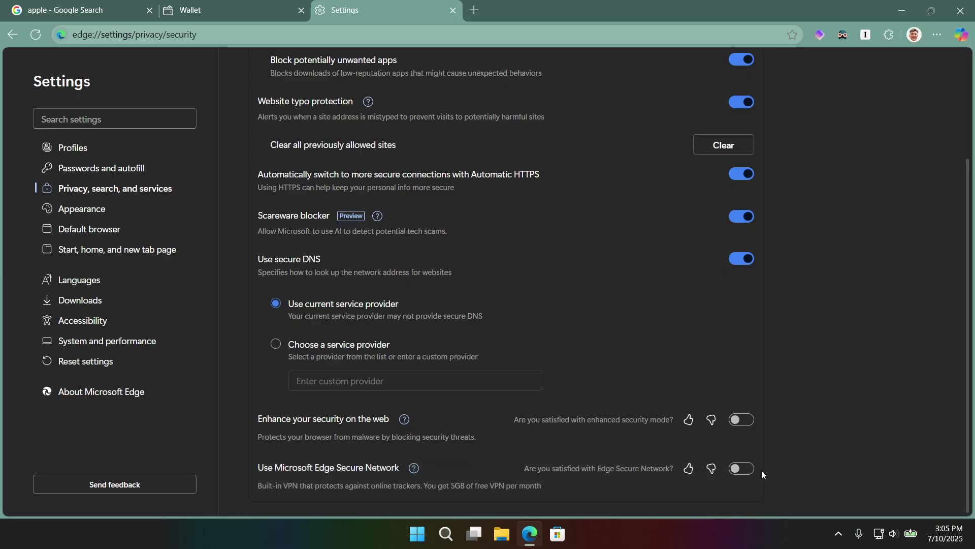
- Try turning on Microsoft Edge Secure Network, decline the free VPN offer, and switch Secure Network back off
click(744, 468)
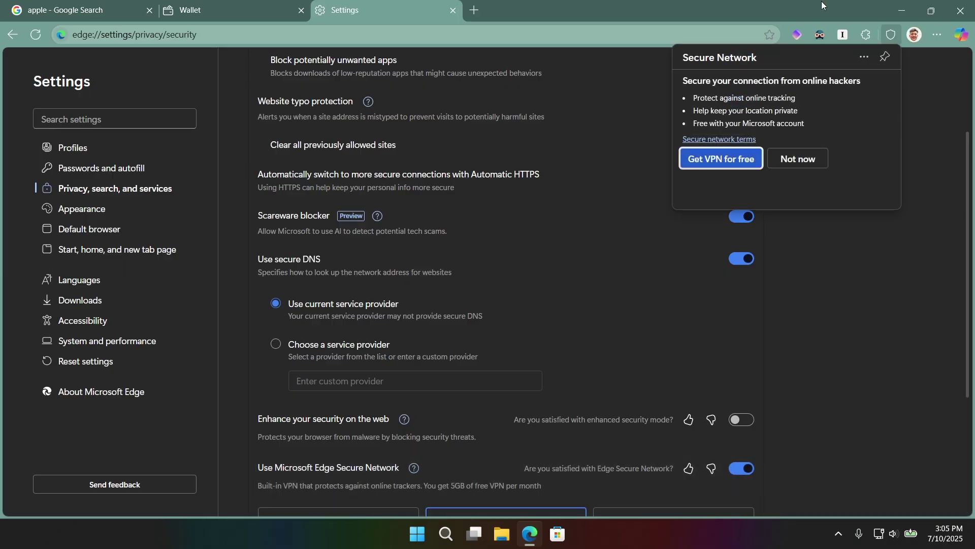
click(802, 160)
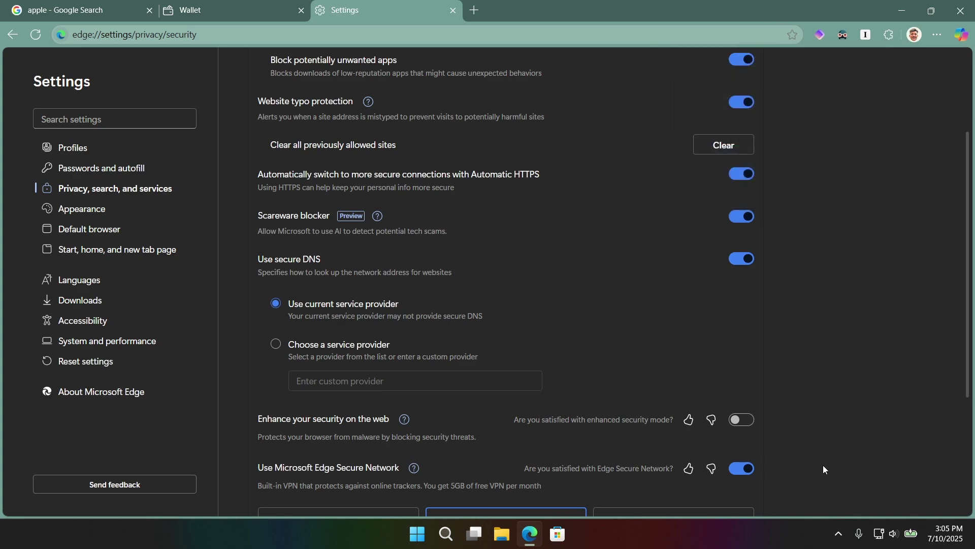
scroll(828, 422, down, 4)
click(749, 275)
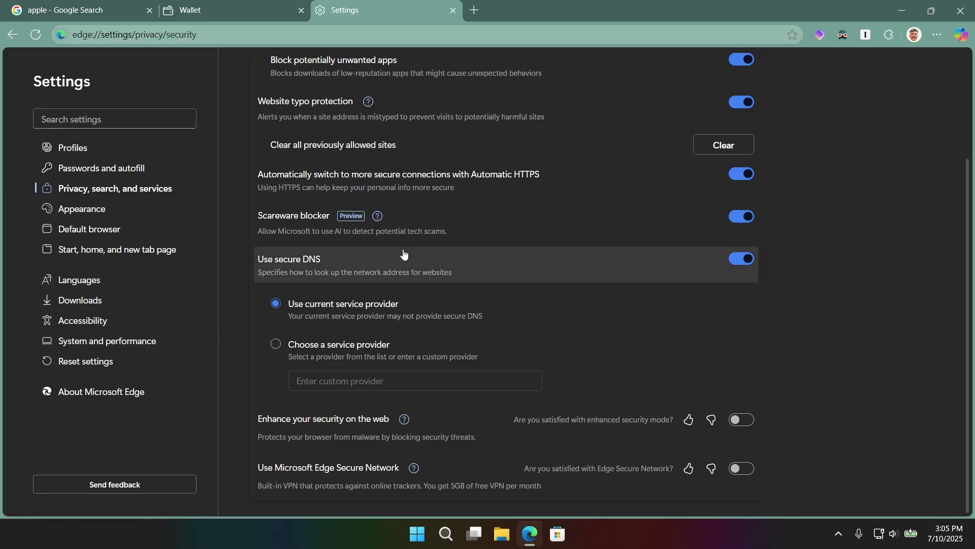
- Open the Appearance settings, try the light gray color theme, and apply the light blue one
click(100, 210)
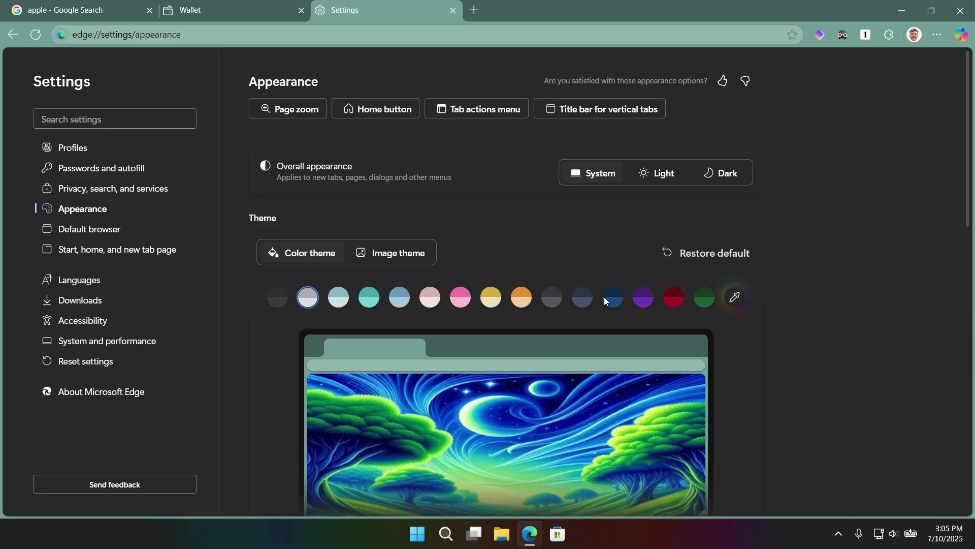
click(308, 296)
scroll(731, 270, down, 5)
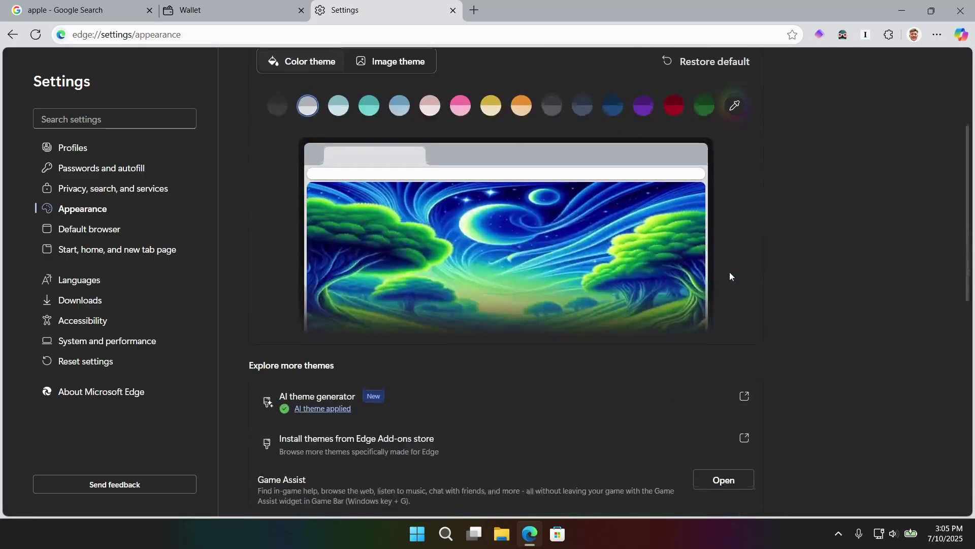
scroll(712, 285, up, 3)
click(399, 231)
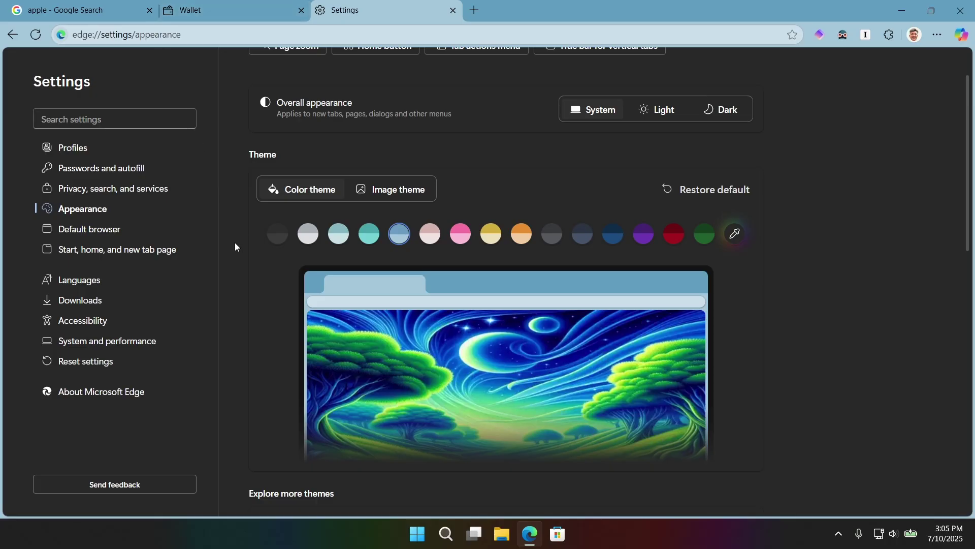
scroll(490, 294, up, 1)
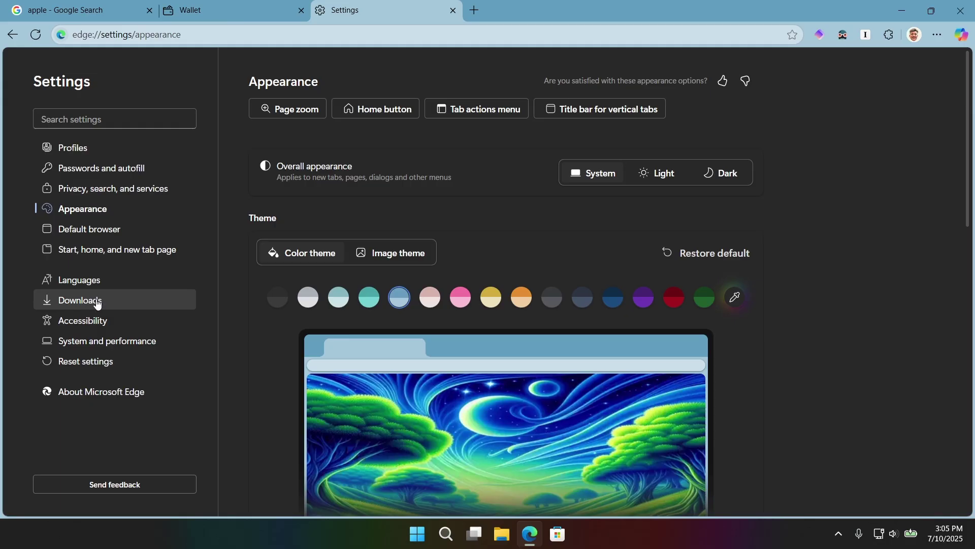
- Open the System and performance settings and close the Wallet and Google Search tabs
click(148, 341)
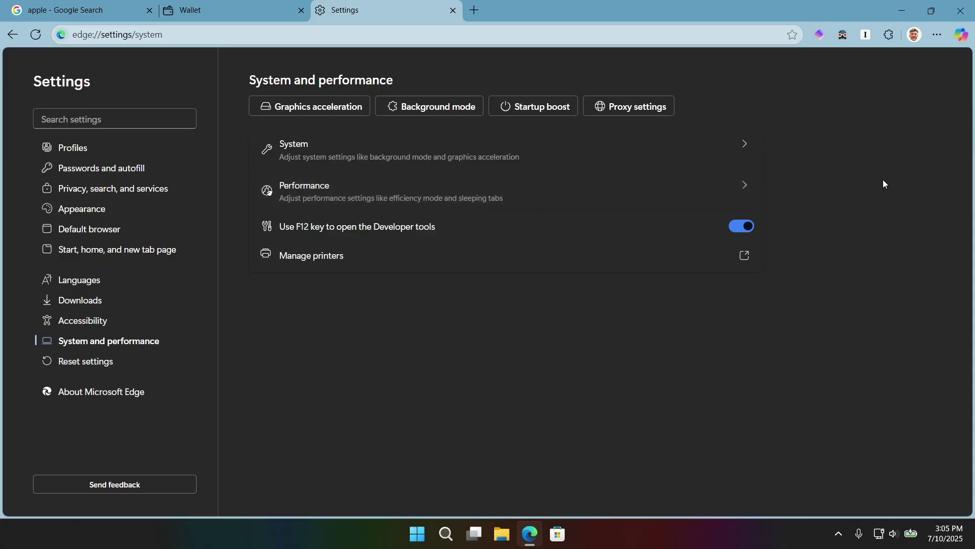
click(302, 11)
click(149, 10)
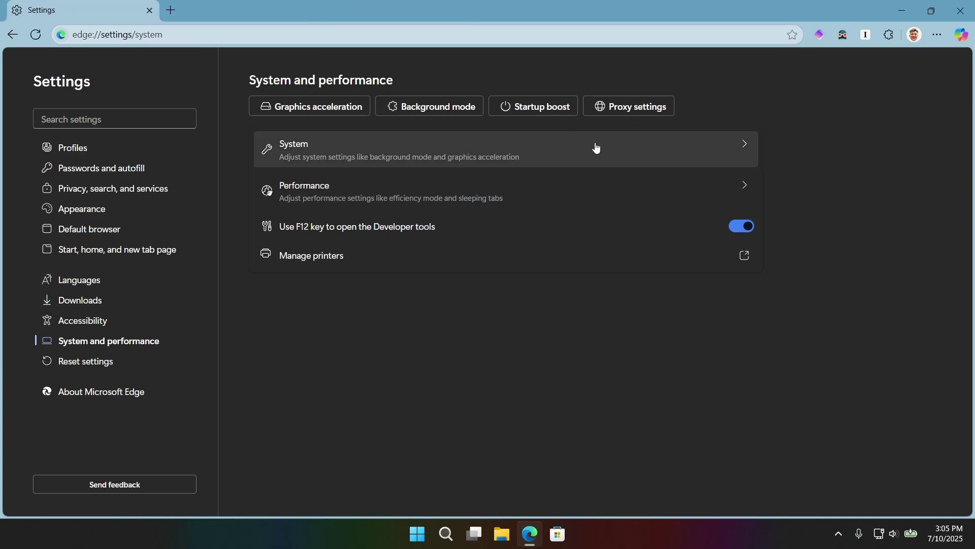